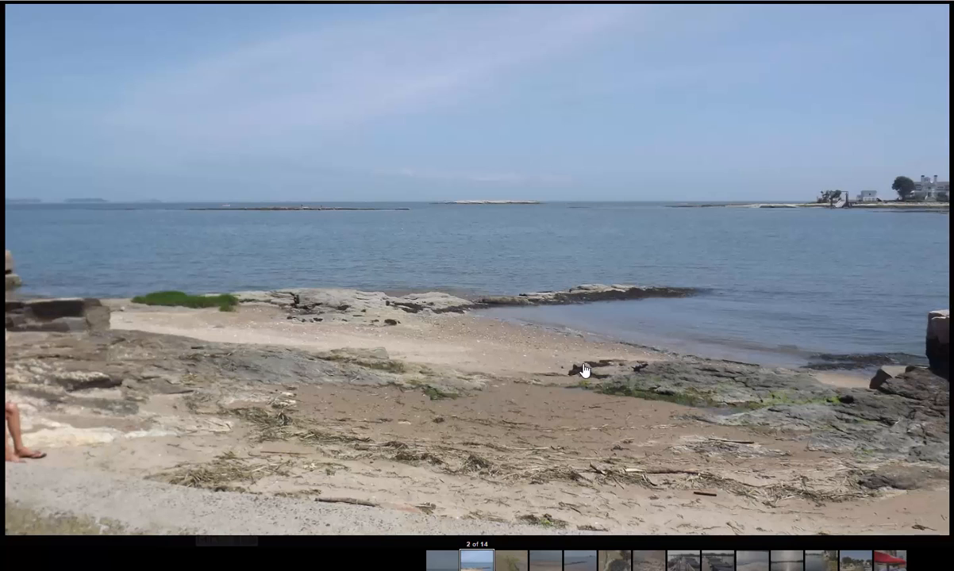
# Step: Switch from the browser's beach photo to the grayscale version open in Photoshop
pyautogui.rightClick(397, 211)
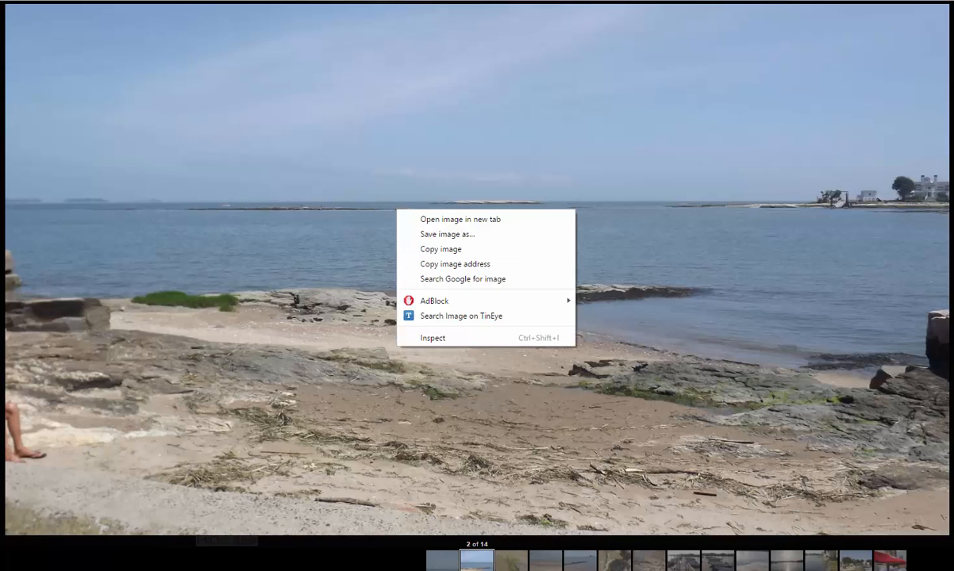
pyautogui.press('Escape')
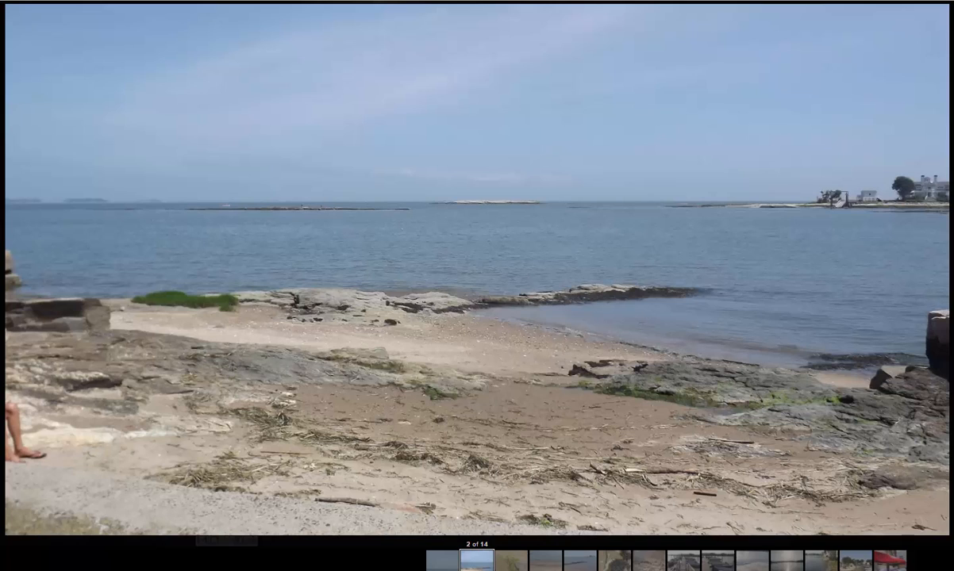
pyautogui.moveTo(953, 59); pyautogui.dragTo(415, 14)
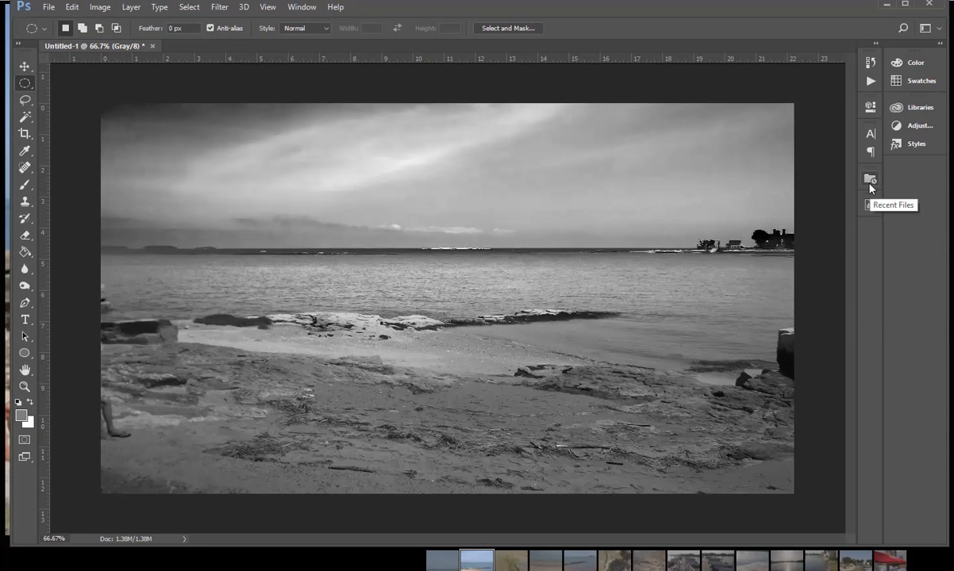
# Step: Try a Levels adjustment on the grayscale photo with the white input at 227
pyautogui.hotkey('ctrl', 'l')
pyautogui.moveTo(861, 231); pyautogui.dragTo(844, 232)
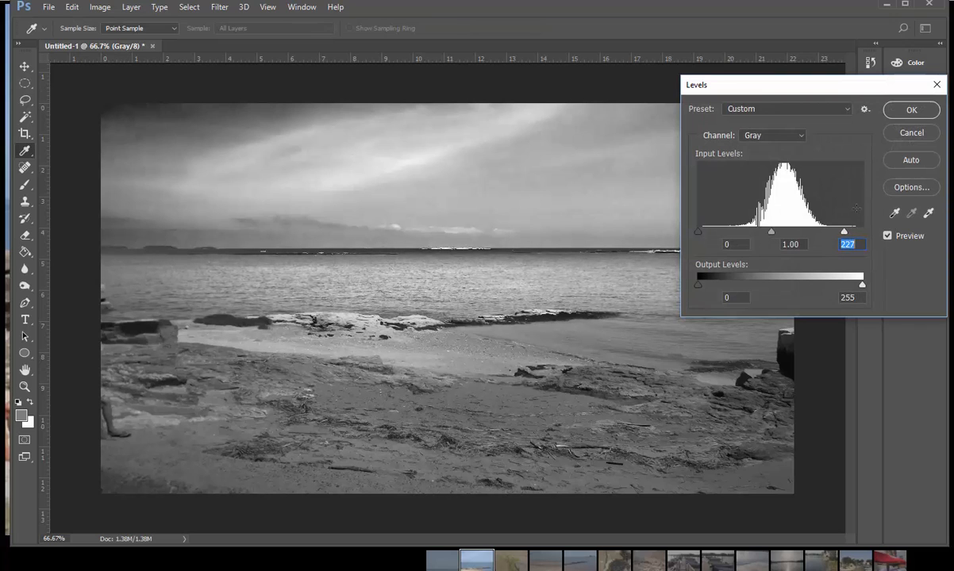
pyautogui.click(913, 109)
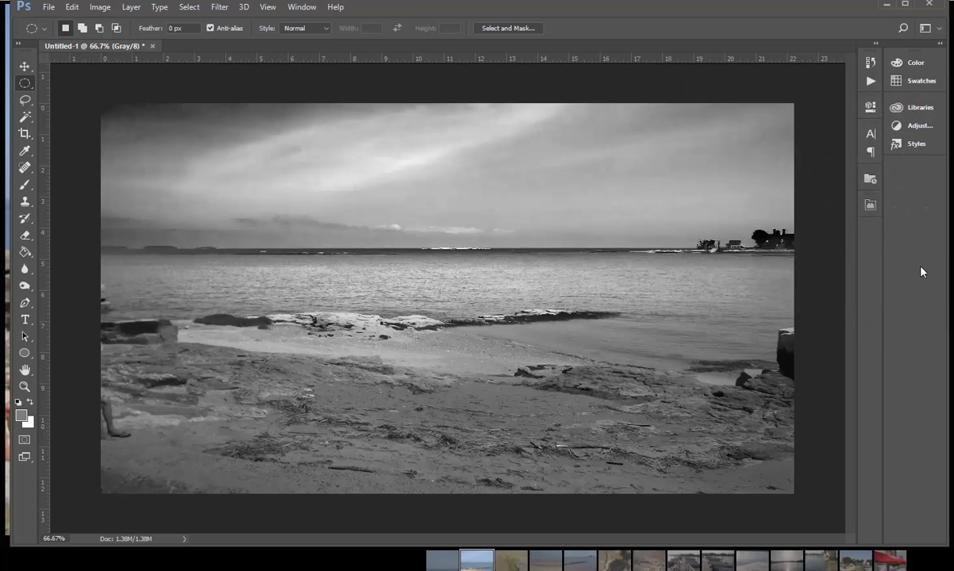
# Step: Compare the color and finished states through the document history, and revert the photo to the Merge Down state
pyautogui.click(873, 63)
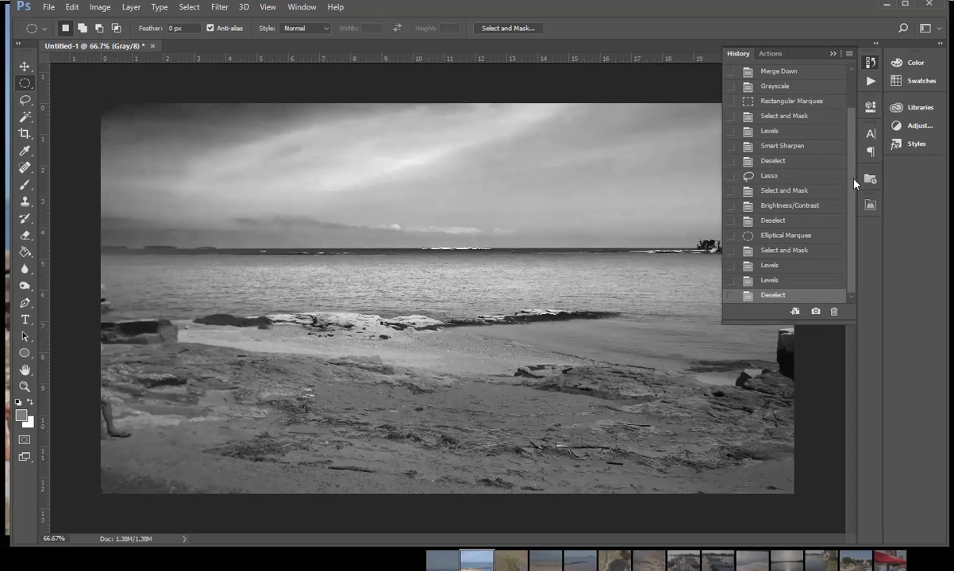
pyautogui.scroll(2, 803, 118)
pyautogui.click(826, 117)
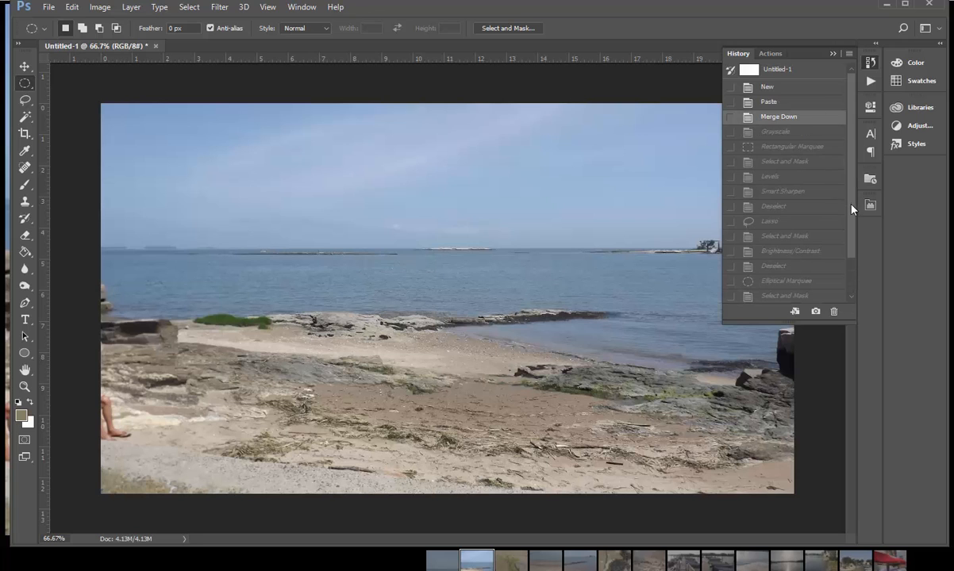
pyautogui.scroll(-2, 851, 209)
pyautogui.click(808, 296)
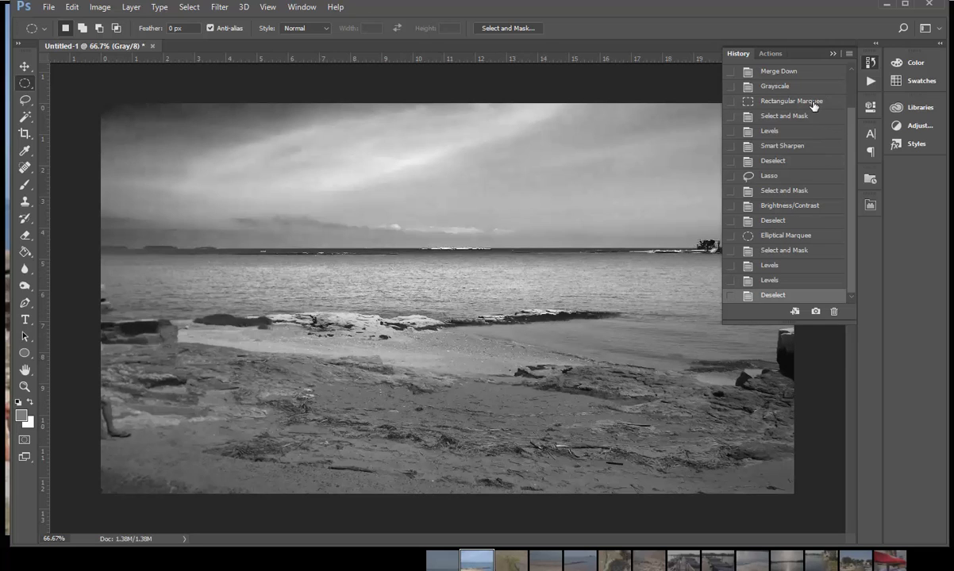
pyautogui.click(808, 74)
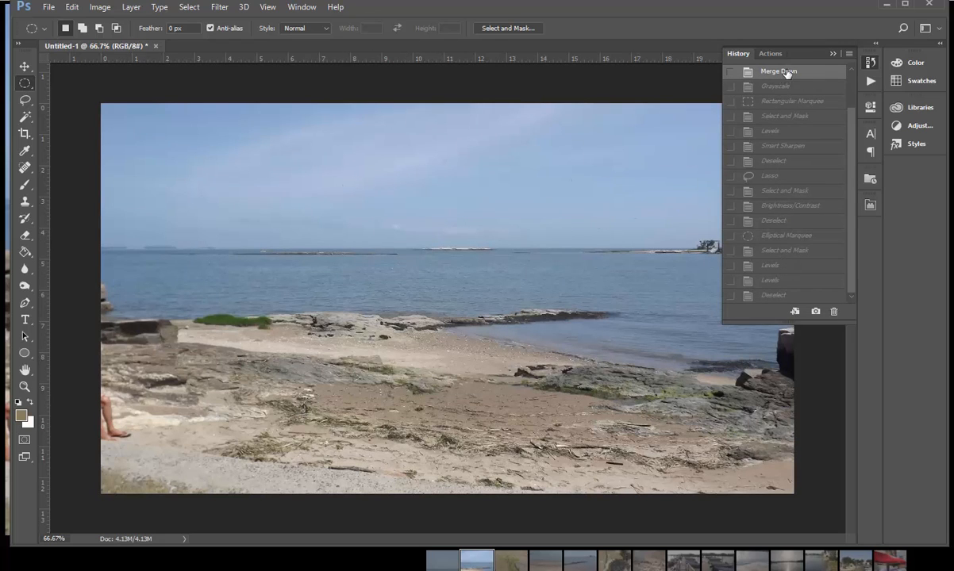
pyautogui.click(832, 54)
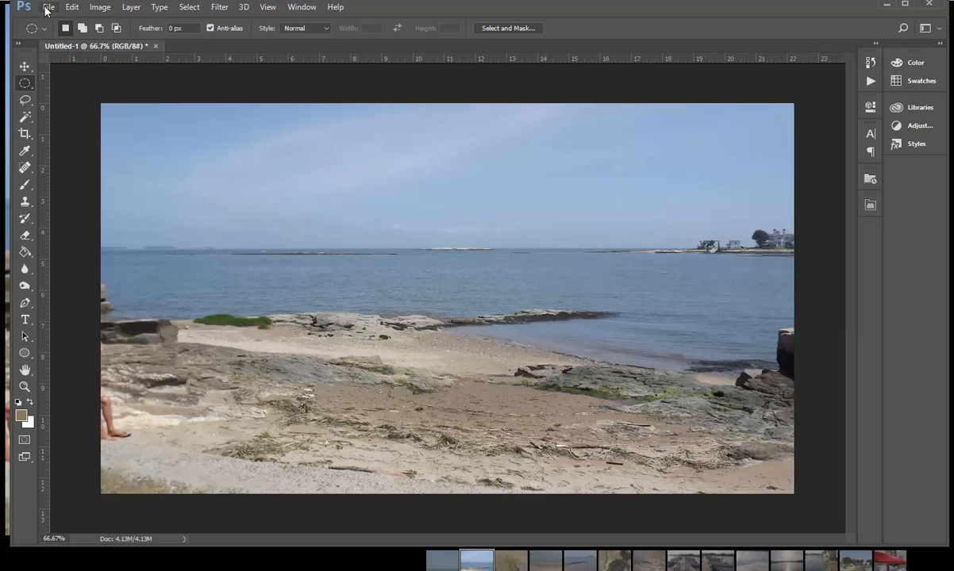
# Step: Convert the beach photo to Grayscale mode, discarding its color information
pyautogui.click(100, 7)
pyautogui.moveTo(226, 22)
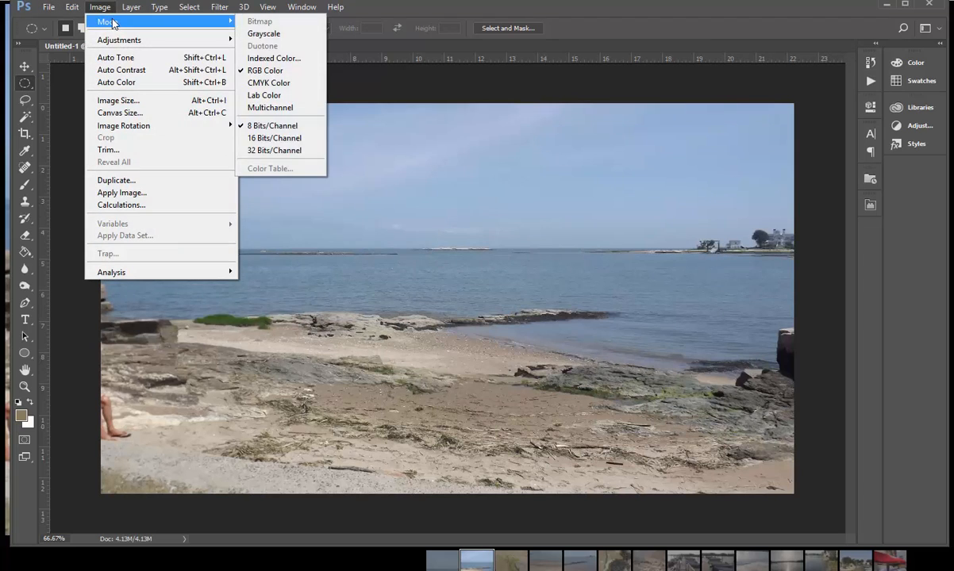
pyautogui.click(263, 33)
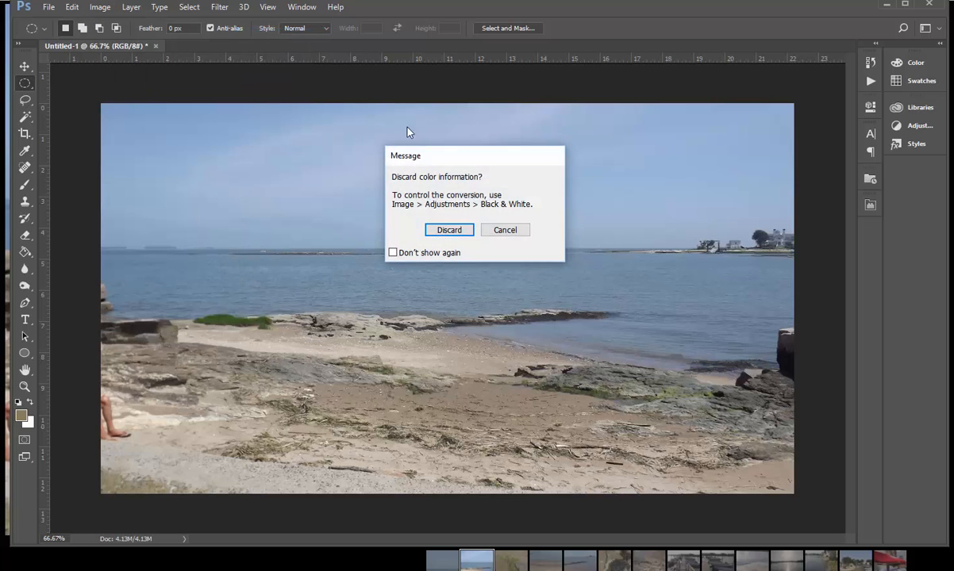
pyautogui.click(446, 229)
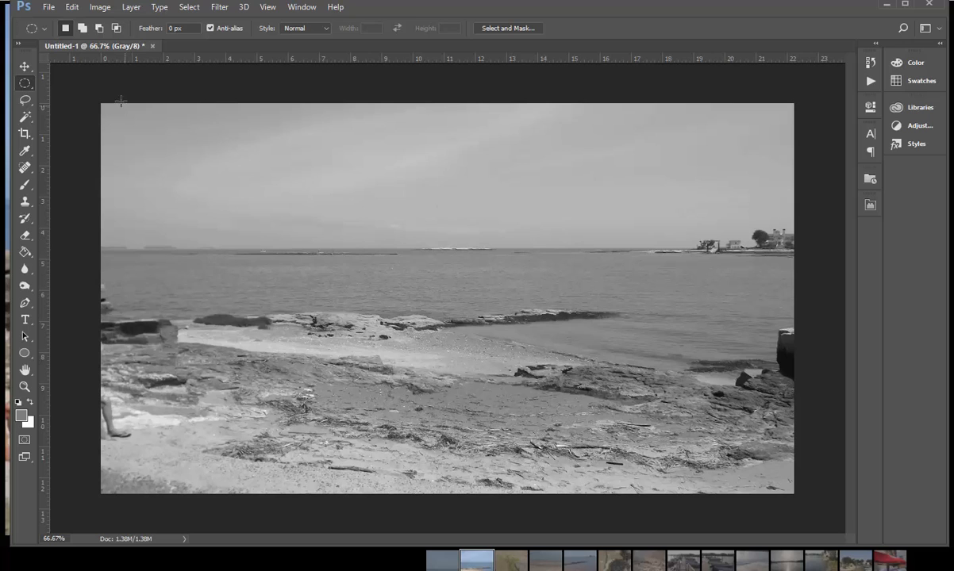
# Step: Select the whole sky down to the horizon with a rectangular marquee and feather the selection by about 16 px
pyautogui.rightClick(30, 87)
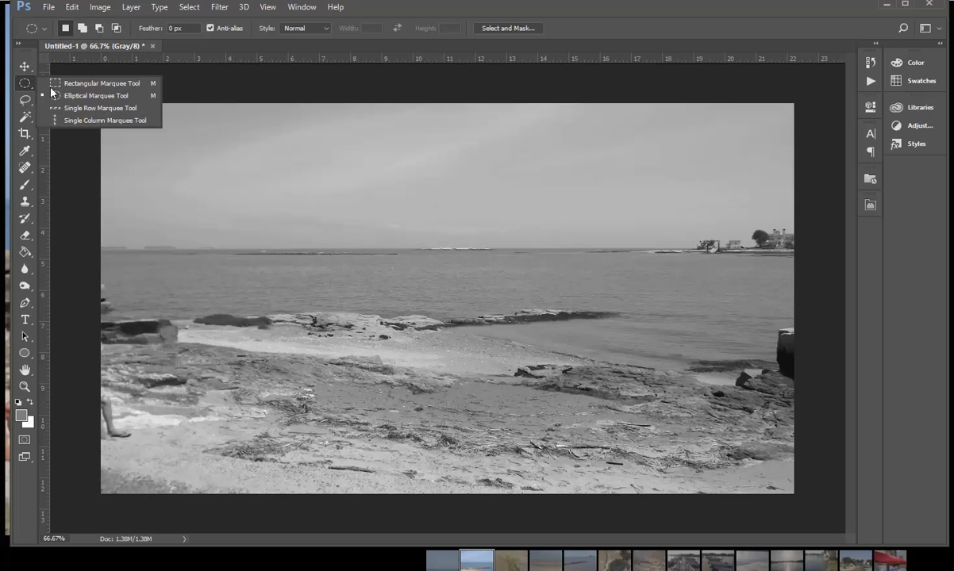
pyautogui.click(64, 79)
pyautogui.moveTo(103, 106); pyautogui.dragTo(835, 248)
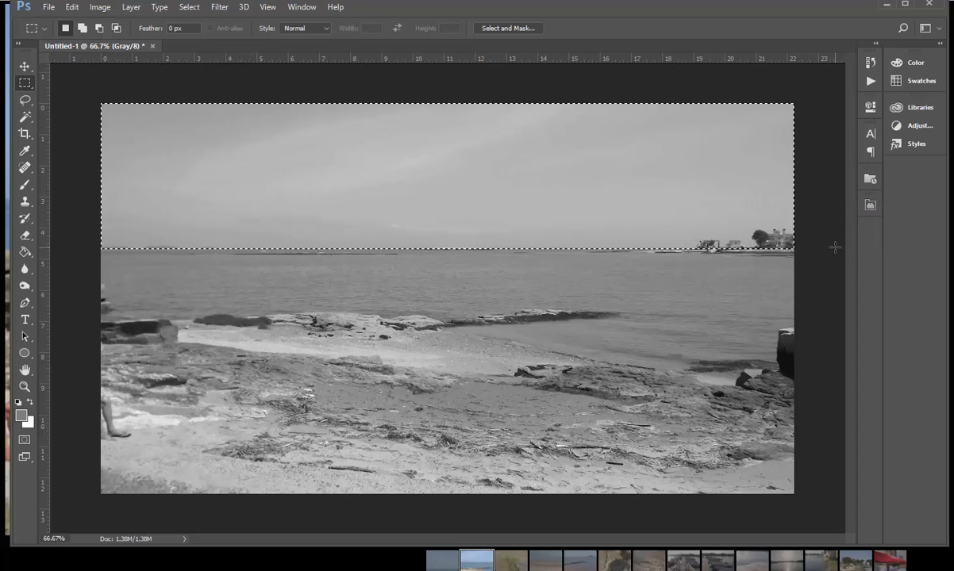
pyautogui.click(513, 29)
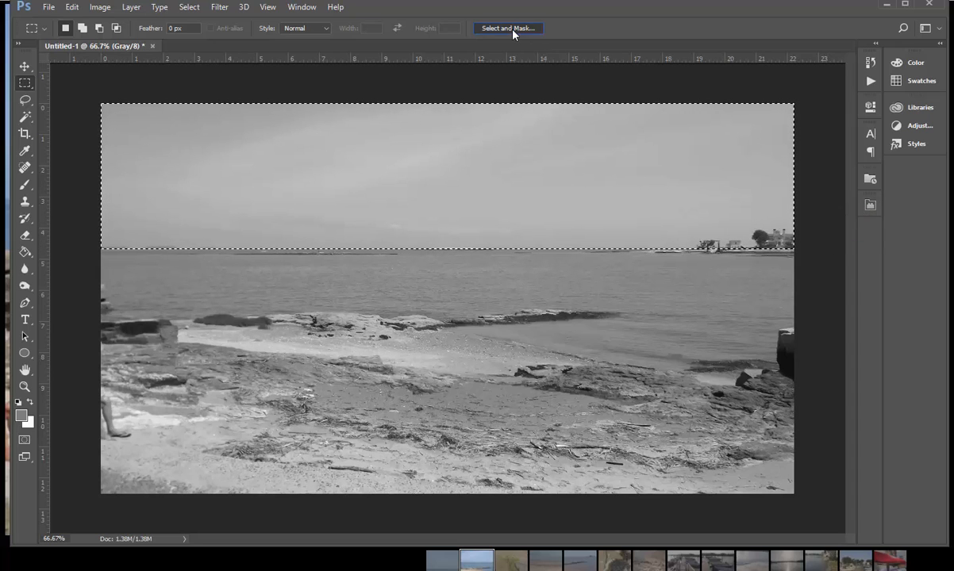
pyautogui.click(843, 285)
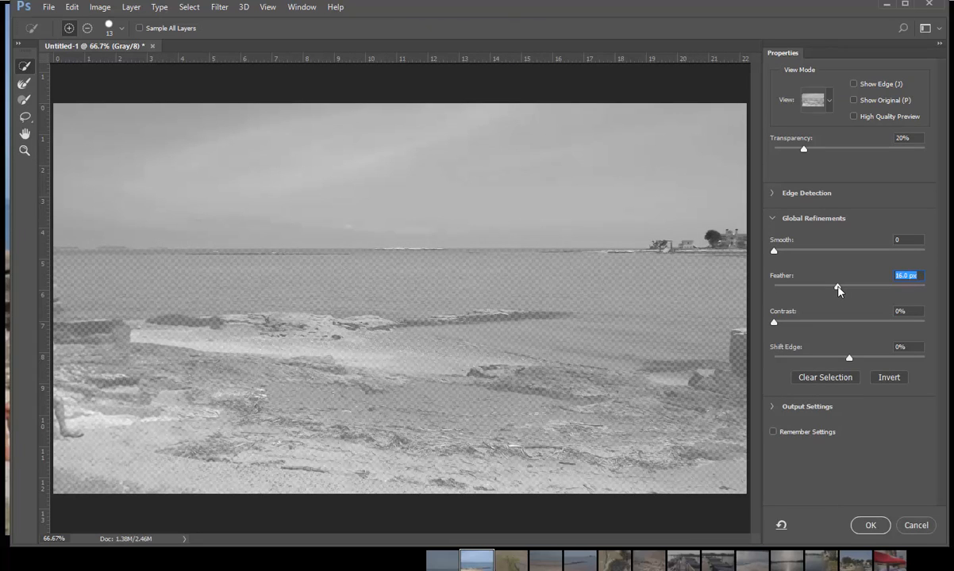
pyautogui.moveTo(837, 286); pyautogui.dragTo(839, 287)
pyautogui.click(875, 532)
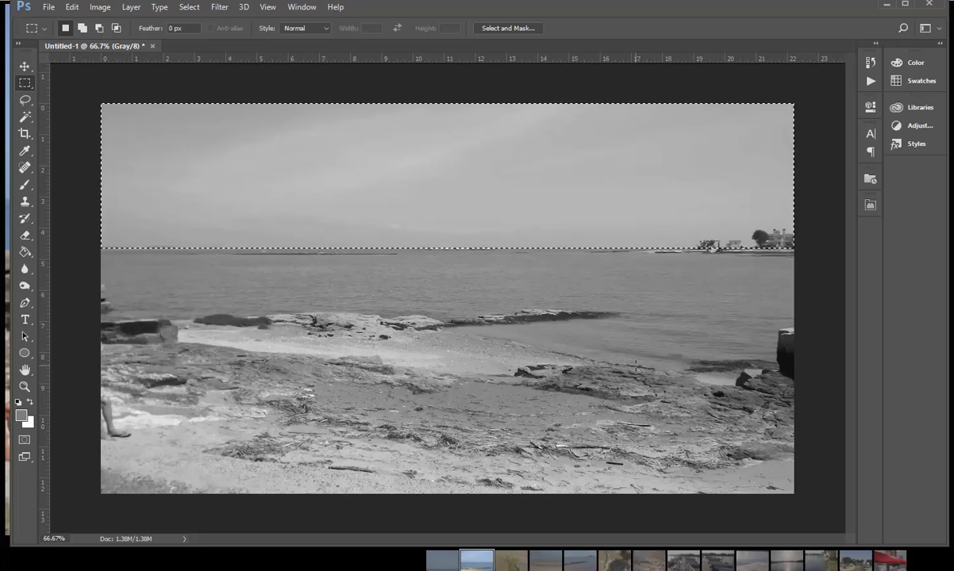
# Step: Hide the selection outline and adjust the sky's Levels to a black input of 130 and a white input of 184
pyautogui.hotkey('ctrl', 'd')
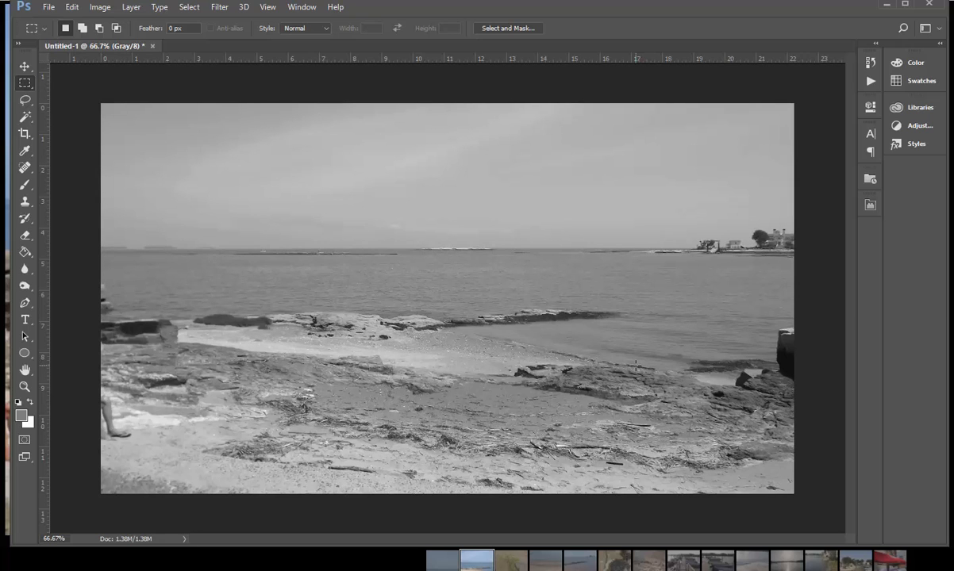
pyautogui.hotkey('ctrl', 'l')
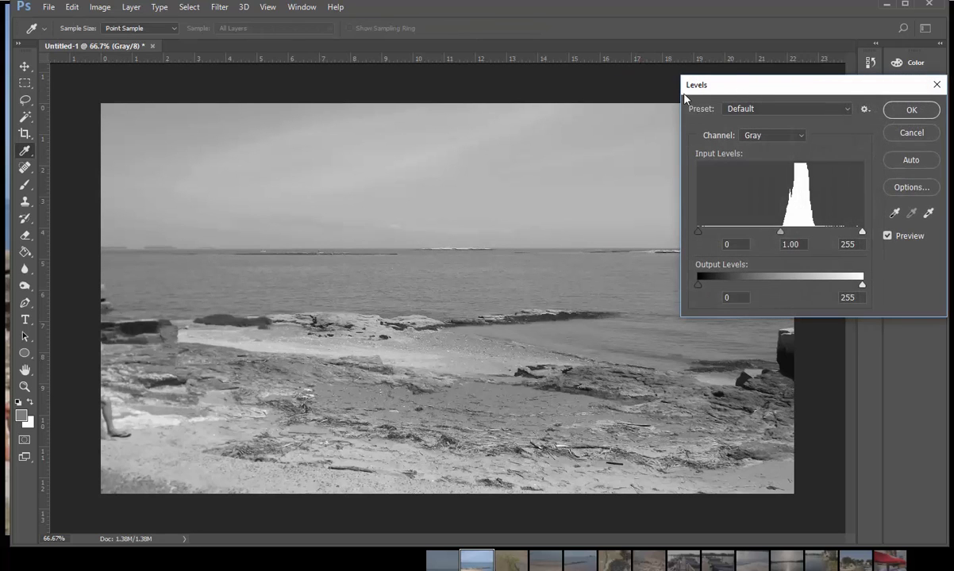
pyautogui.moveTo(708, 86); pyautogui.dragTo(615, 98)
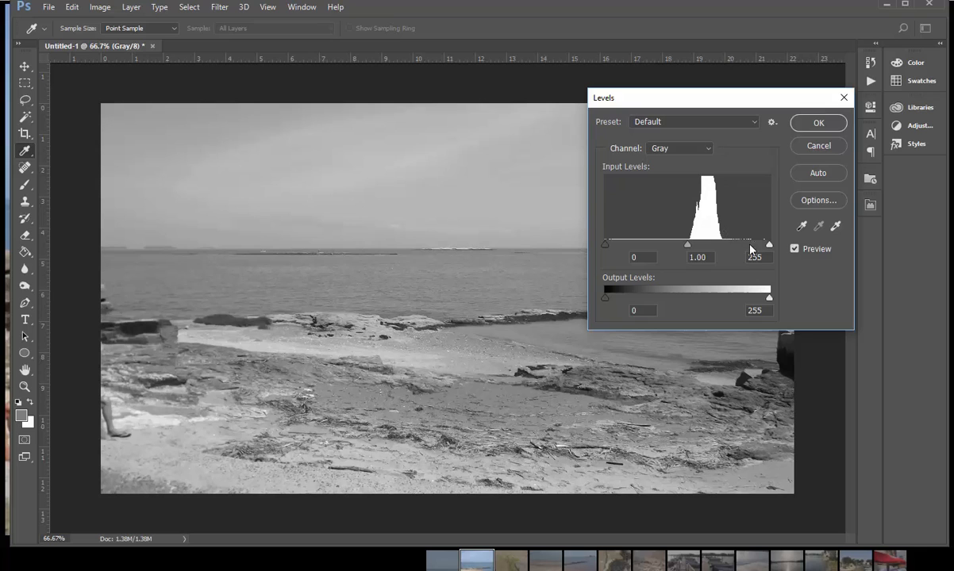
pyautogui.moveTo(768, 246); pyautogui.dragTo(723, 247)
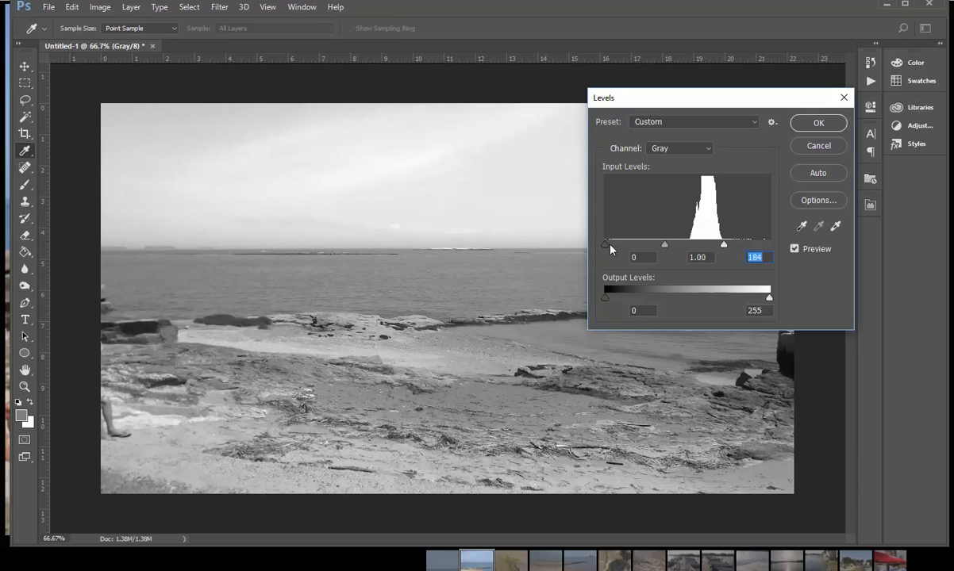
pyautogui.moveTo(609, 248); pyautogui.dragTo(689, 251)
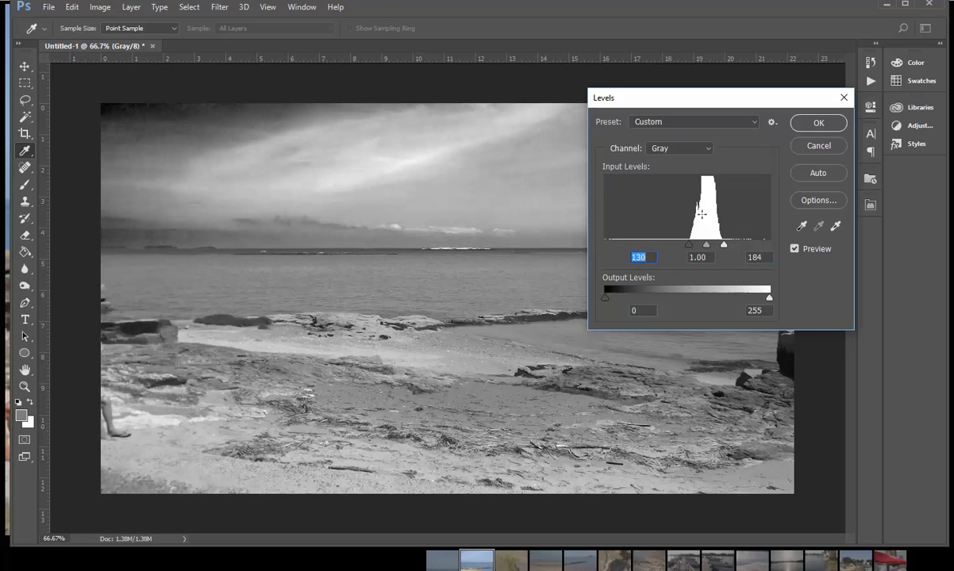
pyautogui.click(817, 123)
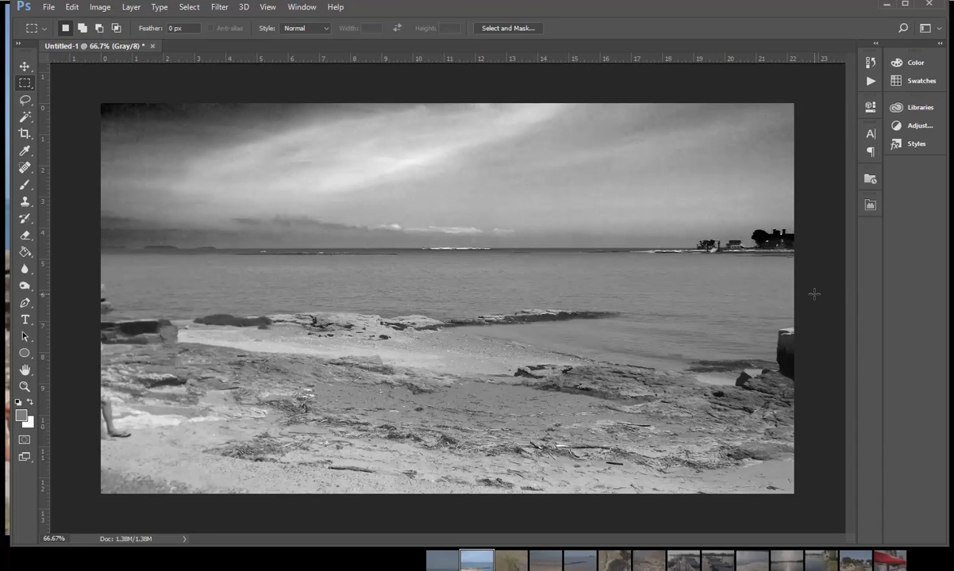
# Step: Compare the sky with and without the Levels adjustment
pyautogui.hotkey('ctrl', 'z')
pyautogui.hotkey('ctrl', 'z')
pyautogui.hotkey('ctrl', 'z')
pyautogui.hotkey('ctrl', 'z')
# Step: Apply Reduce Noise to the sky with strength 10, preserve details 0% and sharpen details 0%
pyautogui.click(221, 8)
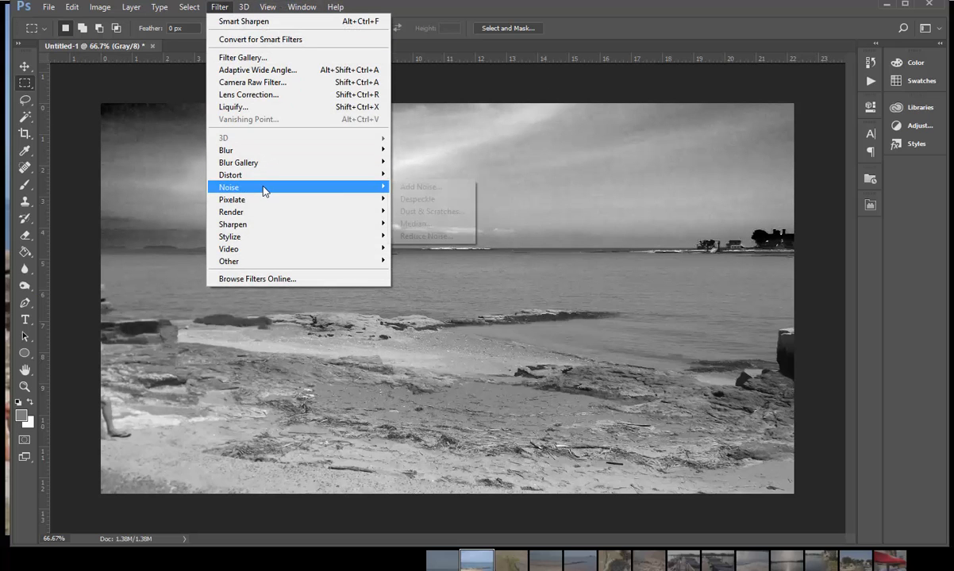
pyautogui.moveTo(264, 188)
pyautogui.click(421, 236)
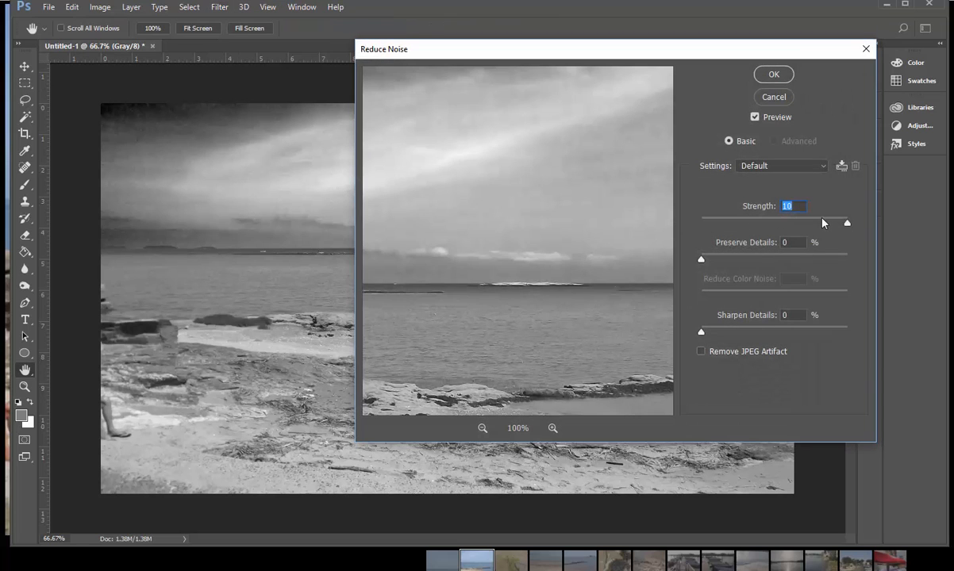
pyautogui.click(783, 78)
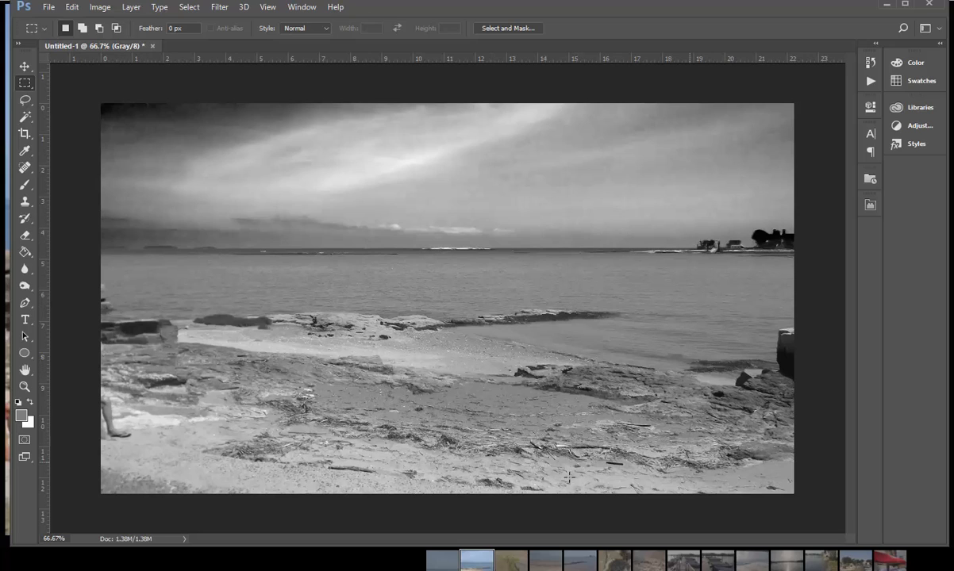
# Step: Select the sandy foreground along the photo's lower edge with a freehand lasso and feather the selection by 39 px
pyautogui.click(25, 99)
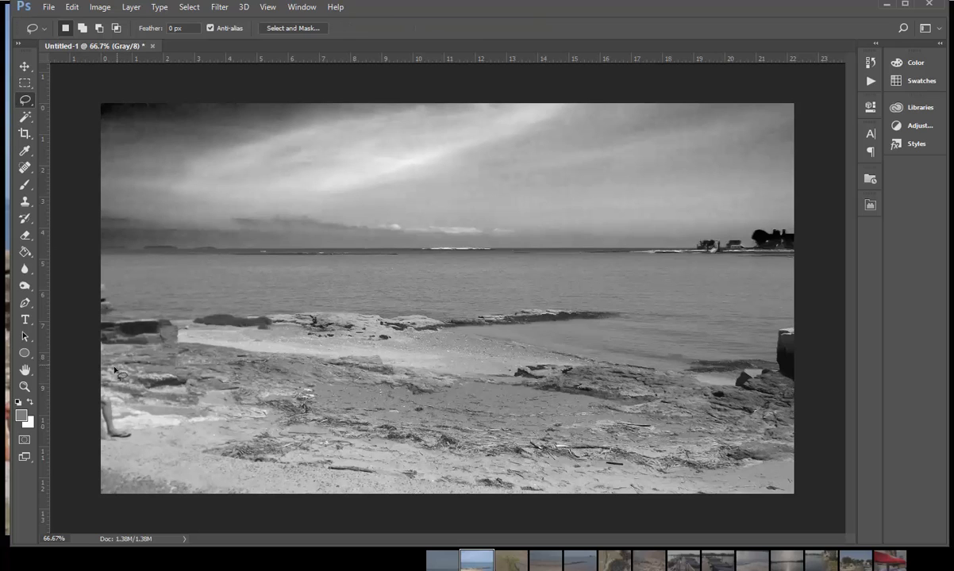
pyautogui.moveTo(116, 370)
pyautogui.mouseDown()
pyautogui.moveTo(161, 395)
pyautogui.moveTo(377, 442)
pyautogui.moveTo(588, 442)
pyautogui.moveTo(797, 424)
pyautogui.moveTo(820, 439)
pyautogui.moveTo(761, 528)
pyautogui.moveTo(518, 551)
pyautogui.moveTo(266, 556)
pyautogui.moveTo(117, 530)
pyautogui.moveTo(51, 444)
pyautogui.moveTo(49, 386)
pyautogui.moveTo(28, 361)
pyautogui.mouseUp()
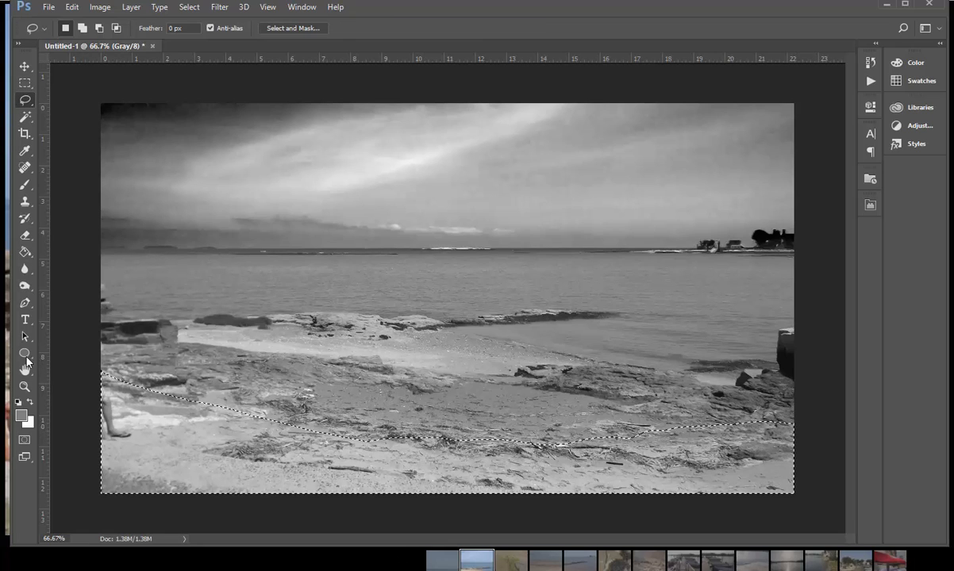
pyautogui.click(292, 29)
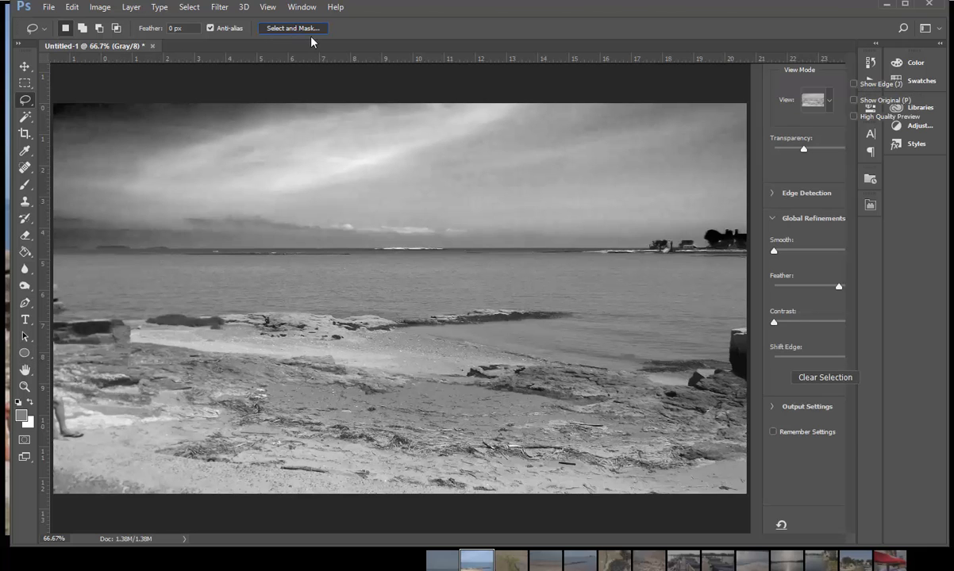
pyautogui.click(841, 286)
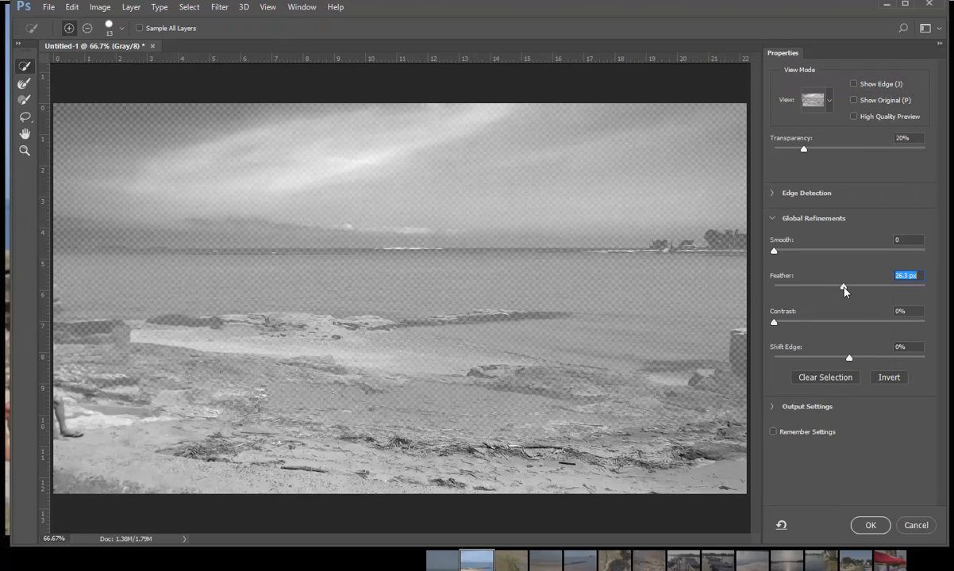
pyautogui.moveTo(848, 288); pyautogui.dragTo(856, 290)
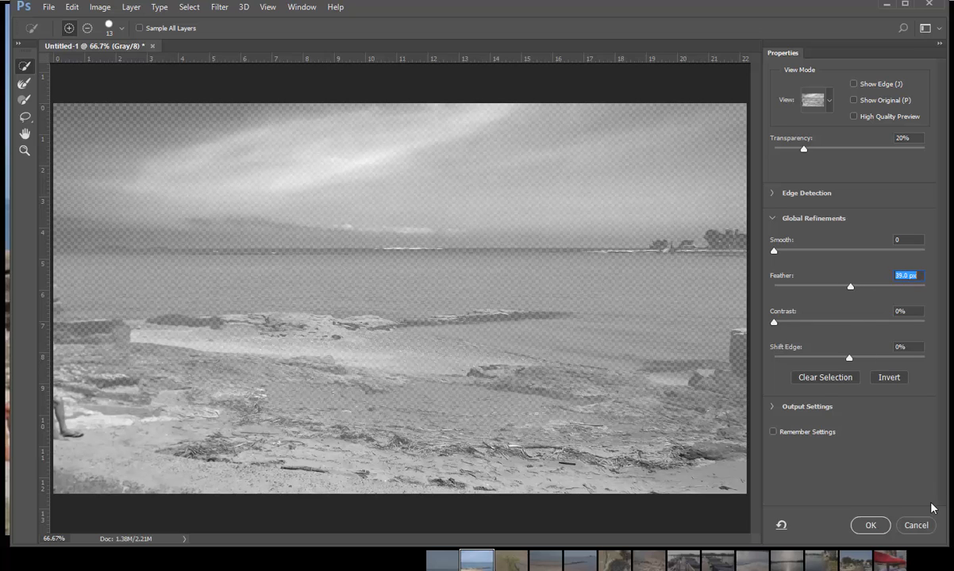
pyautogui.click(866, 523)
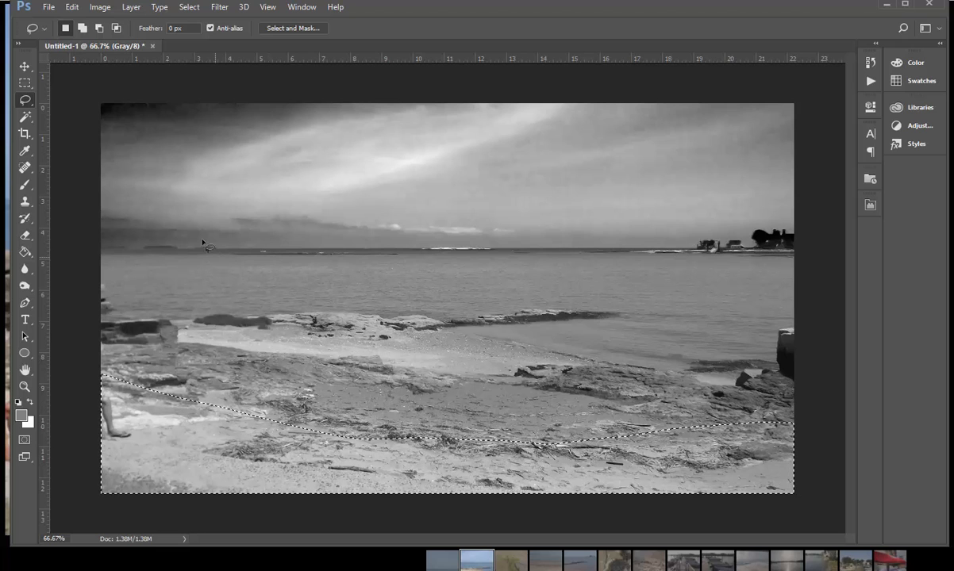
# Step: Darken the selected sandy foreground with Brightness/Contrast at a brightness of -95, and deselect it
pyautogui.click(99, 7)
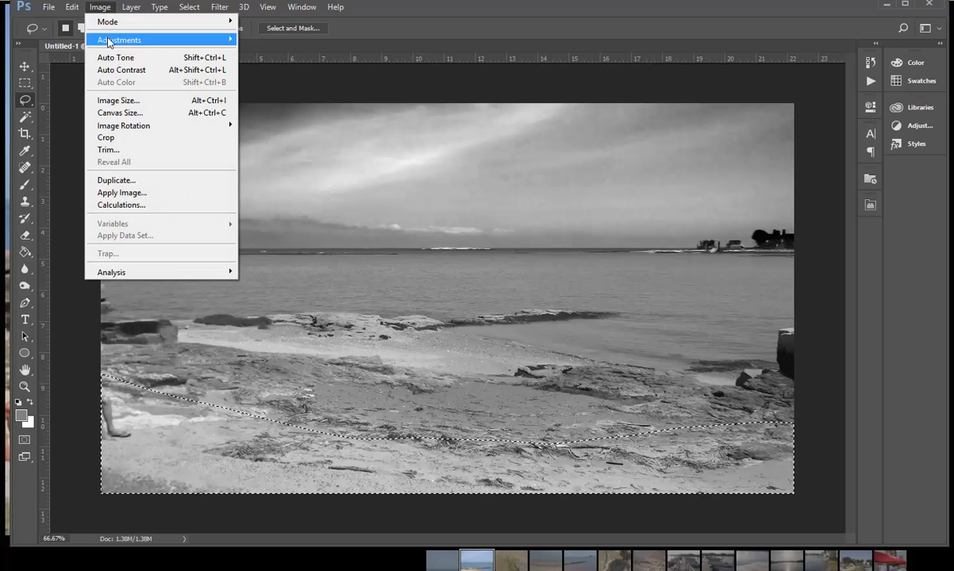
pyautogui.moveTo(108, 42)
pyautogui.click(277, 37)
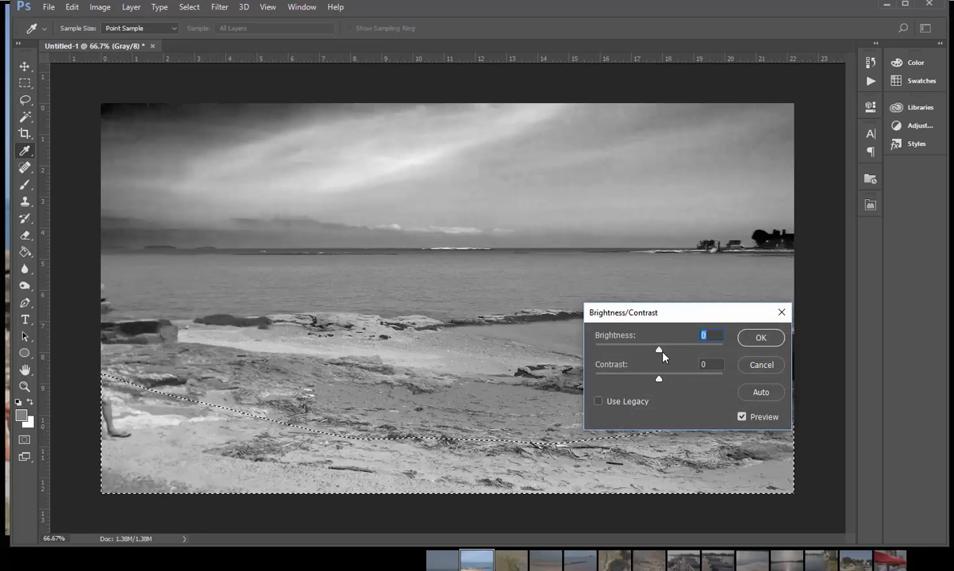
pyautogui.moveTo(662, 354); pyautogui.dragTo(619, 359)
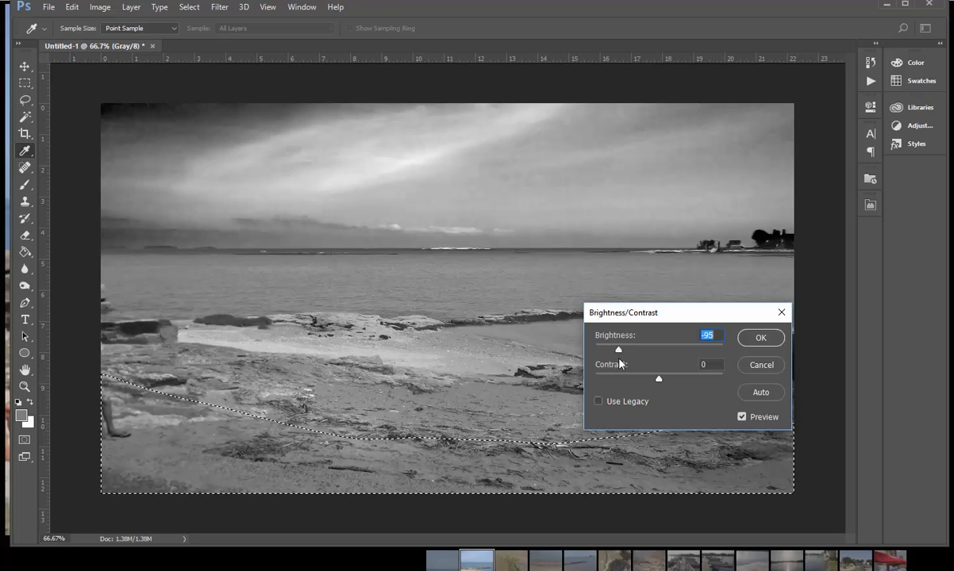
pyautogui.click(760, 337)
pyautogui.press('l')
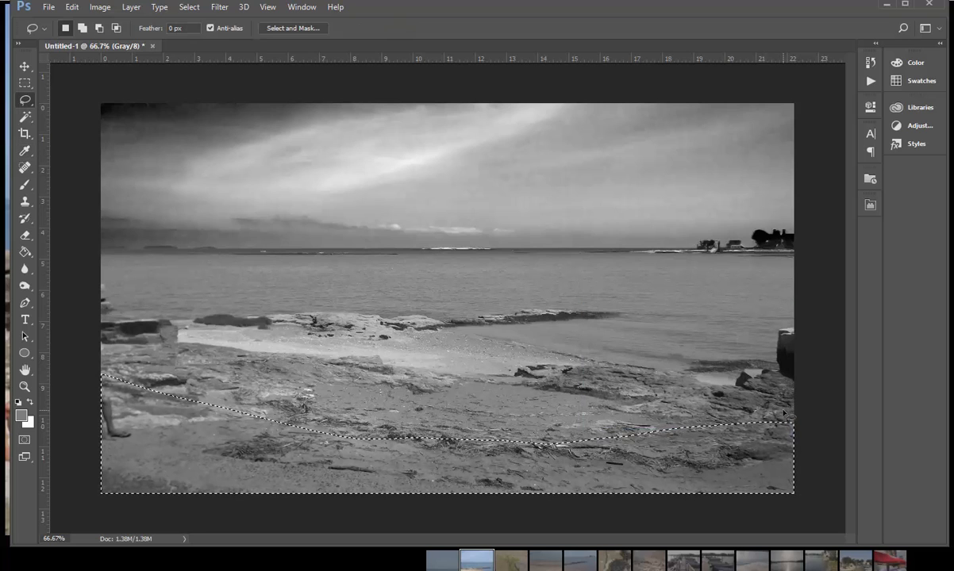
pyautogui.hotkey('ctrl', 'd')
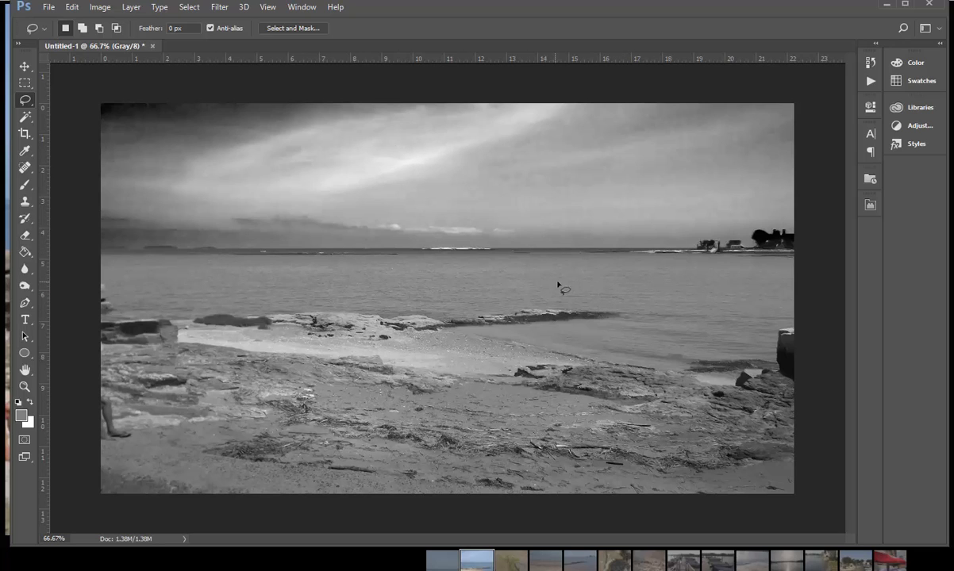
# Step: Select most of the water between the horizon and the rocks with a freehand lasso and feather the selection by 30.9 px
pyautogui.moveTo(683, 262)
pyautogui.mouseDown()
pyautogui.moveTo(309, 262)
pyautogui.moveTo(245, 287)
pyautogui.moveTo(469, 307)
pyautogui.moveTo(674, 274)
pyautogui.moveTo(432, 247)
pyautogui.moveTo(212, 267)
pyautogui.moveTo(187, 281)
pyautogui.mouseUp()
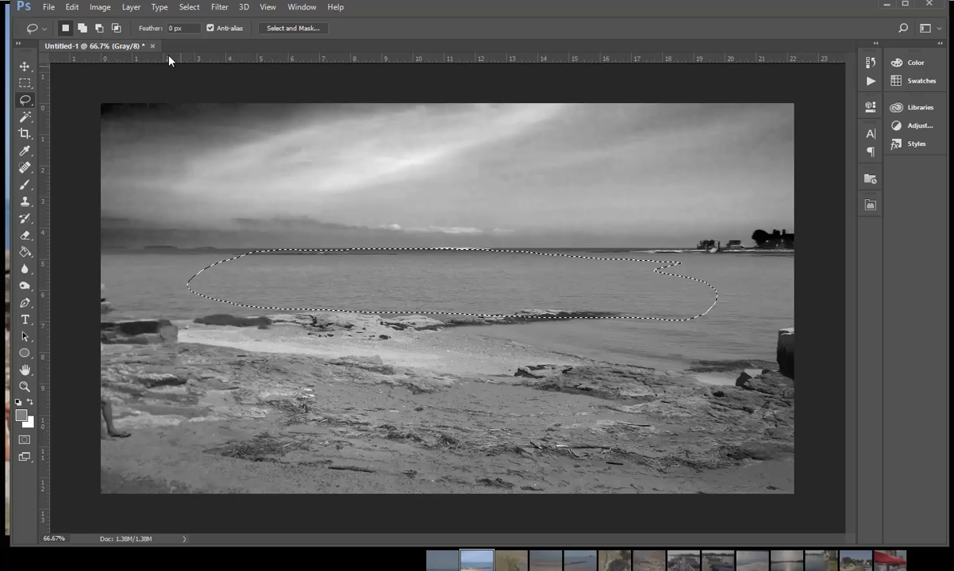
pyautogui.click(291, 28)
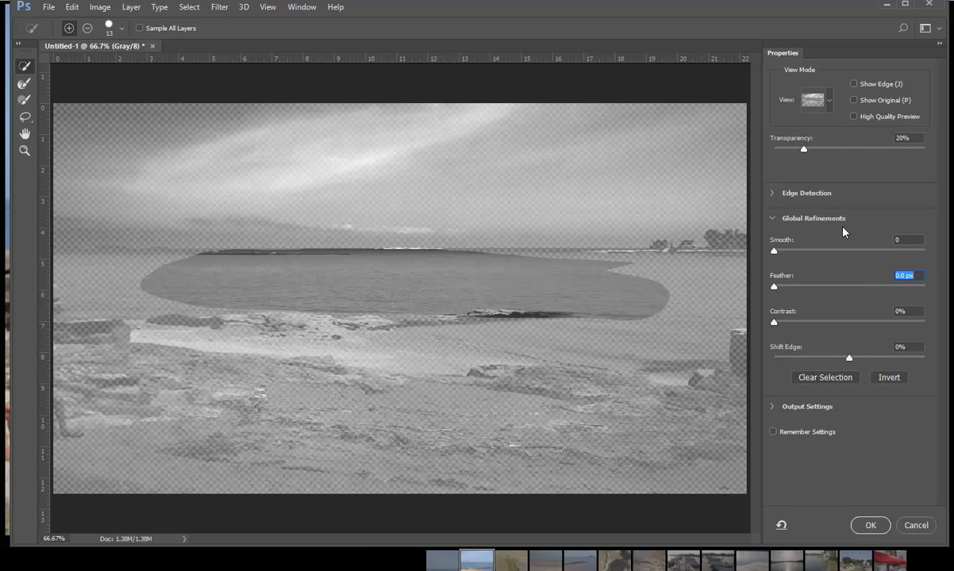
pyautogui.click(846, 288)
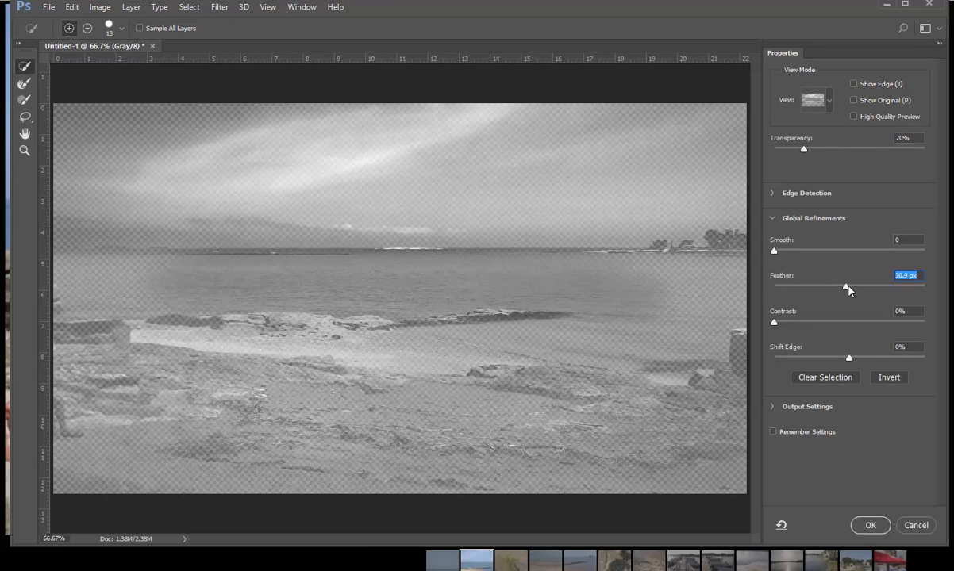
pyautogui.click(876, 532)
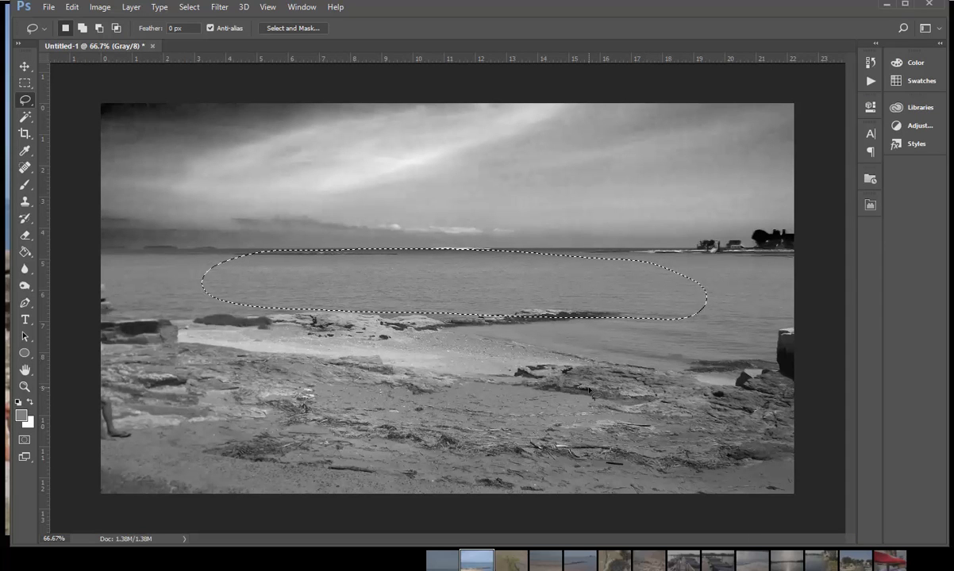
# Step: Try Levels on the lassoed water with a black input of 45 and a white input of 168, cancel the adjustment and deselect
pyautogui.hotkey('ctrl', 'l')
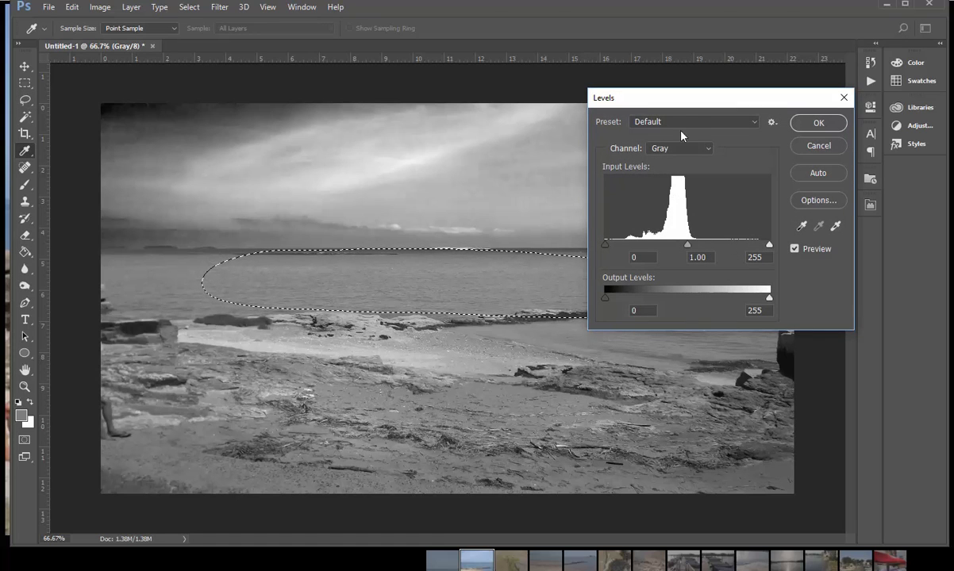
pyautogui.moveTo(687, 107); pyautogui.dragTo(683, 37)
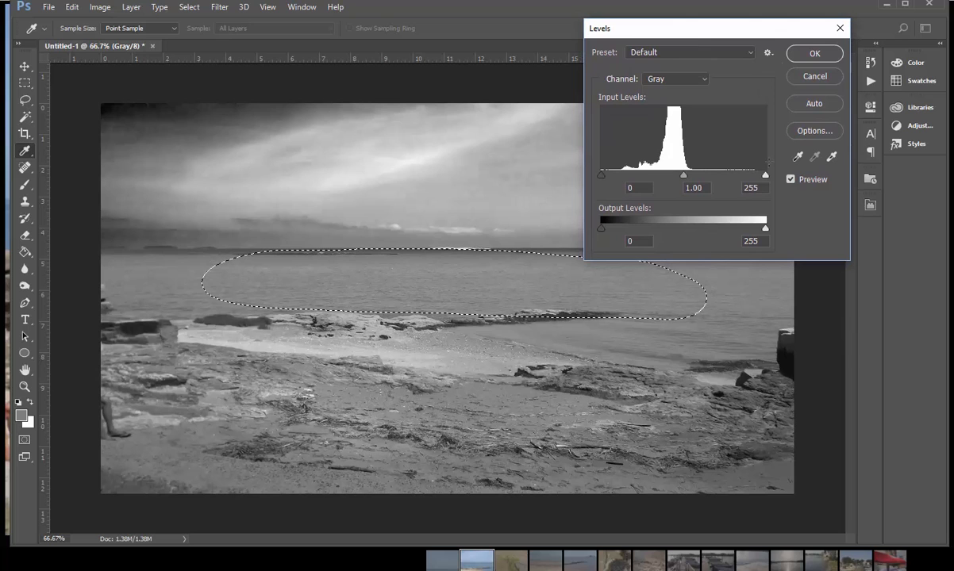
pyautogui.moveTo(764, 175); pyautogui.dragTo(711, 182)
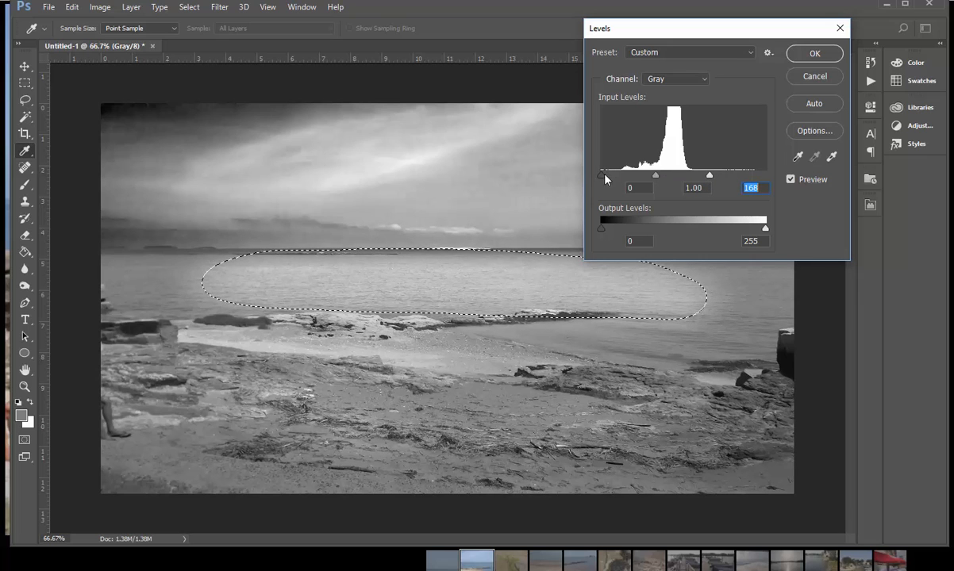
pyautogui.moveTo(604, 179); pyautogui.dragTo(632, 181)
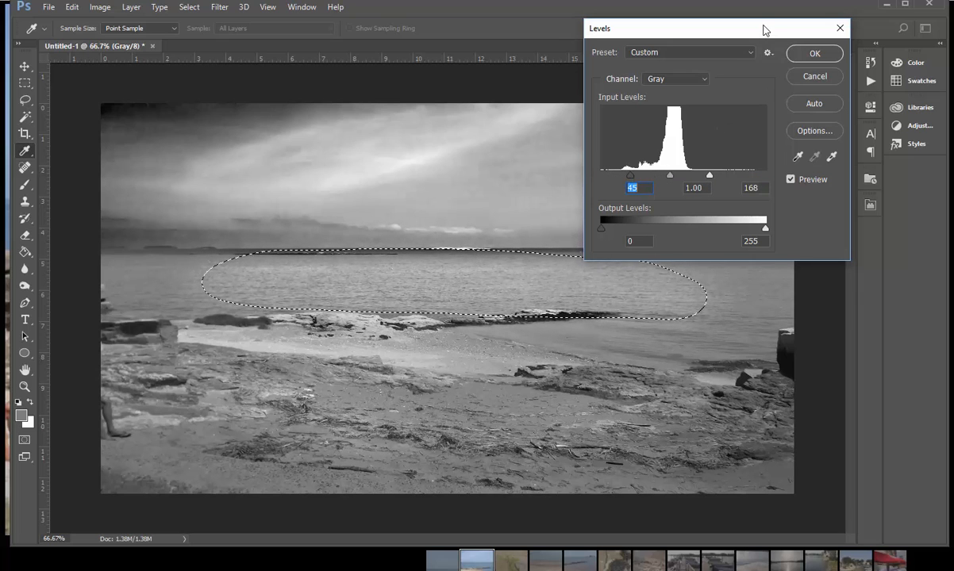
pyautogui.press('BackSpace')
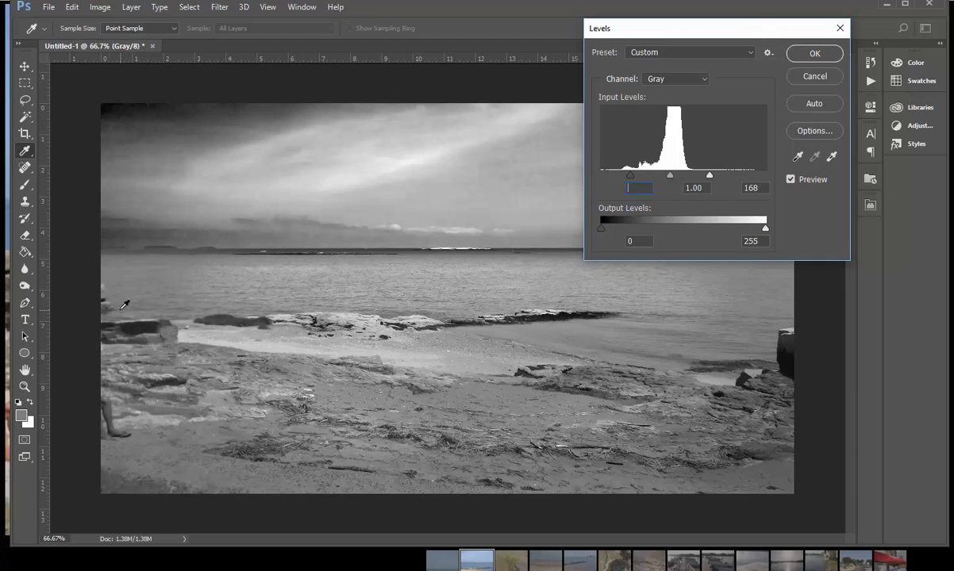
pyautogui.click(814, 76)
pyautogui.press('l')
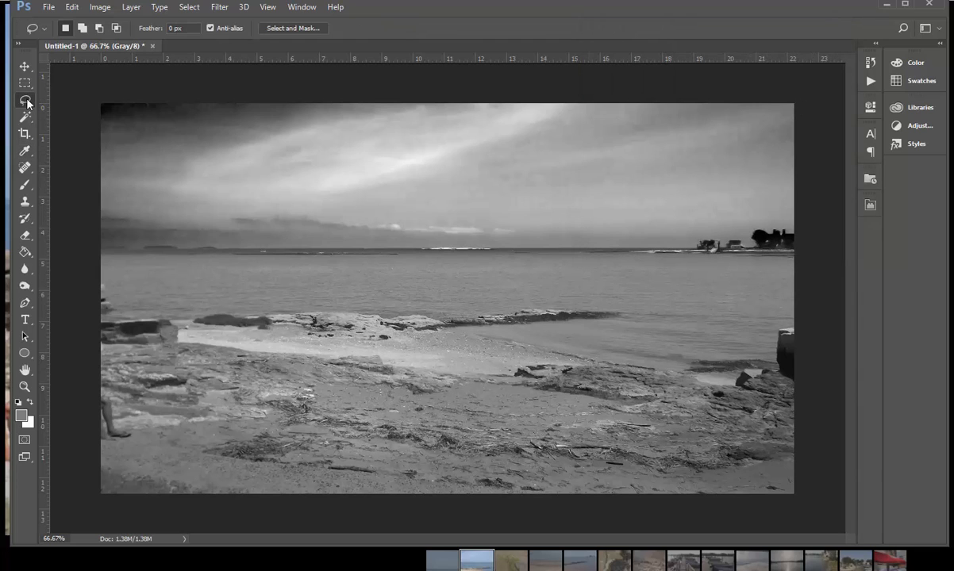
# Step: Select the water with a wide, flat elliptical marquee spanning nearly the photo's full width and feather it by 40.1 px
pyautogui.moveTo(24, 82); pyautogui.dragTo(68, 96)
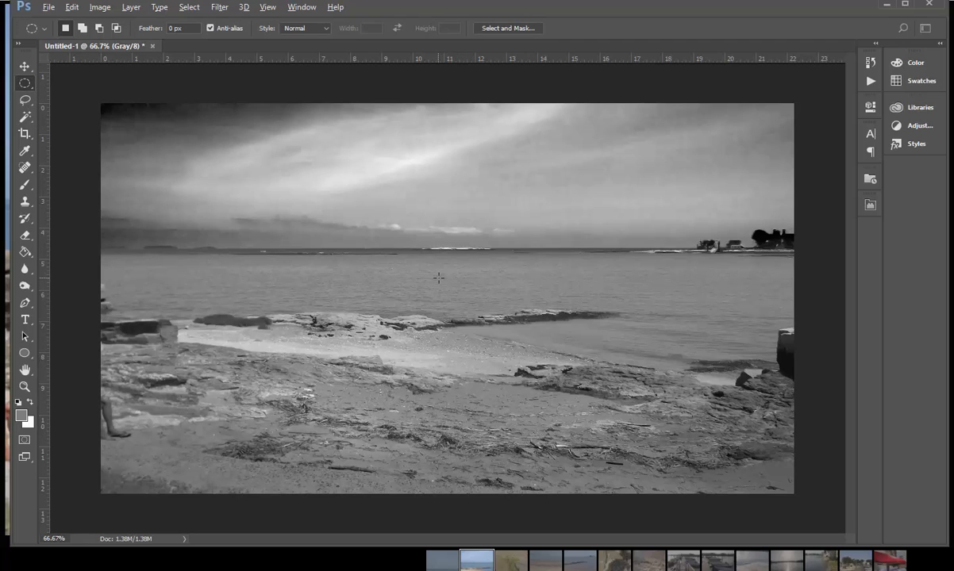
pyautogui.moveTo(438, 277); pyautogui.dragTo(772, 299)
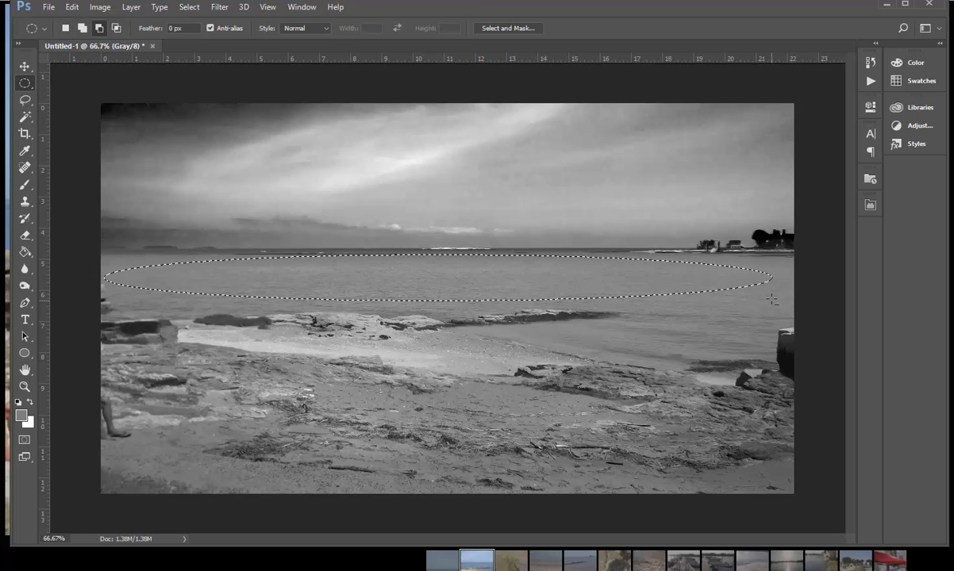
pyautogui.click(496, 28)
pyautogui.click(850, 285)
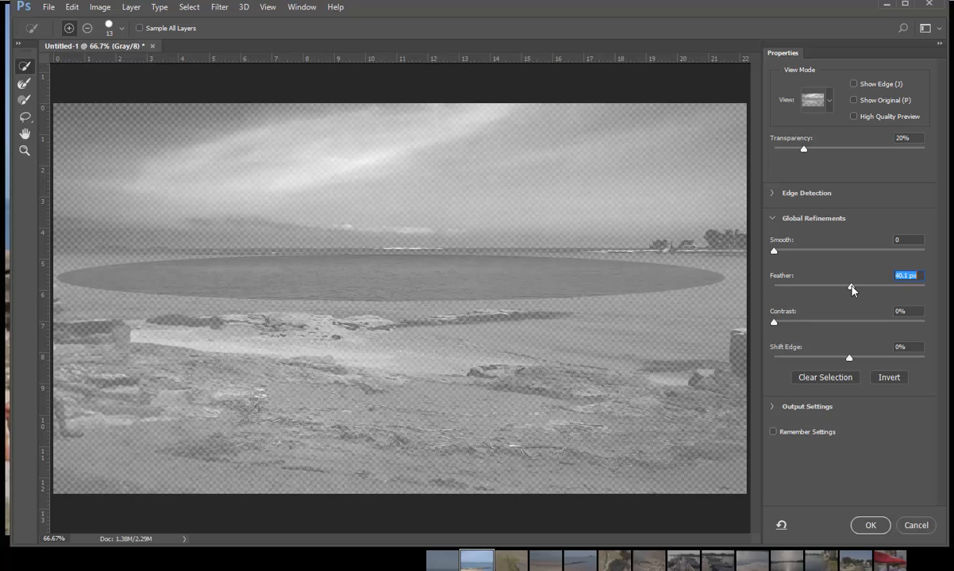
pyautogui.click(867, 525)
# Step: With the selection outline hidden, adjust the water's Levels to a black input of 74 and a white input of 151, and deselect
pyautogui.hotkey('ctrl', 'd')
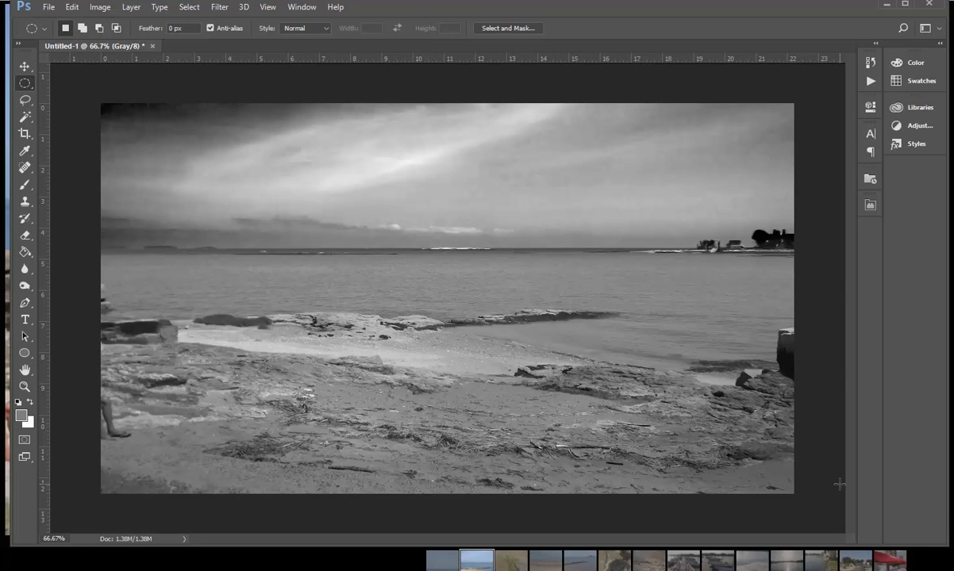
pyautogui.hotkey('ctrl', 'l')
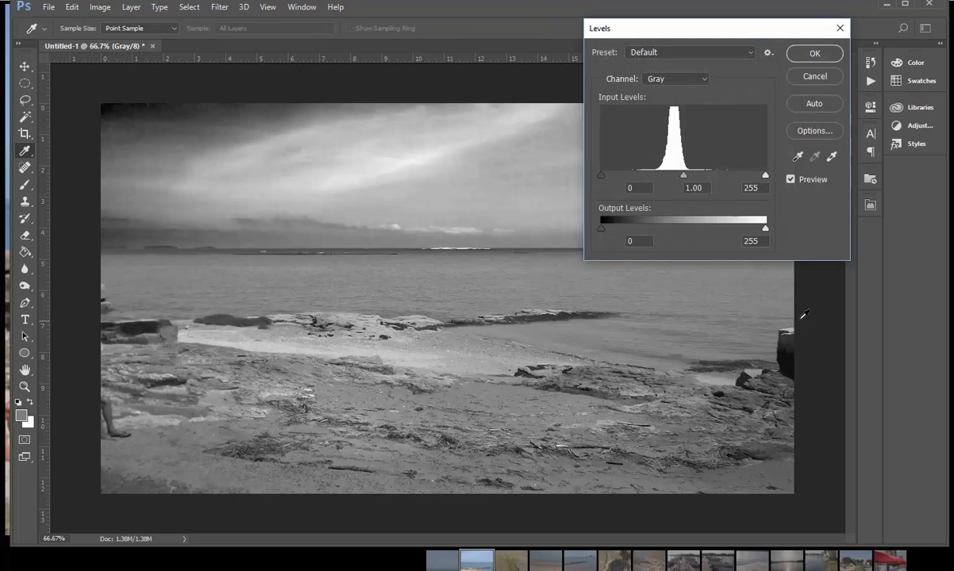
pyautogui.moveTo(764, 177); pyautogui.dragTo(713, 183)
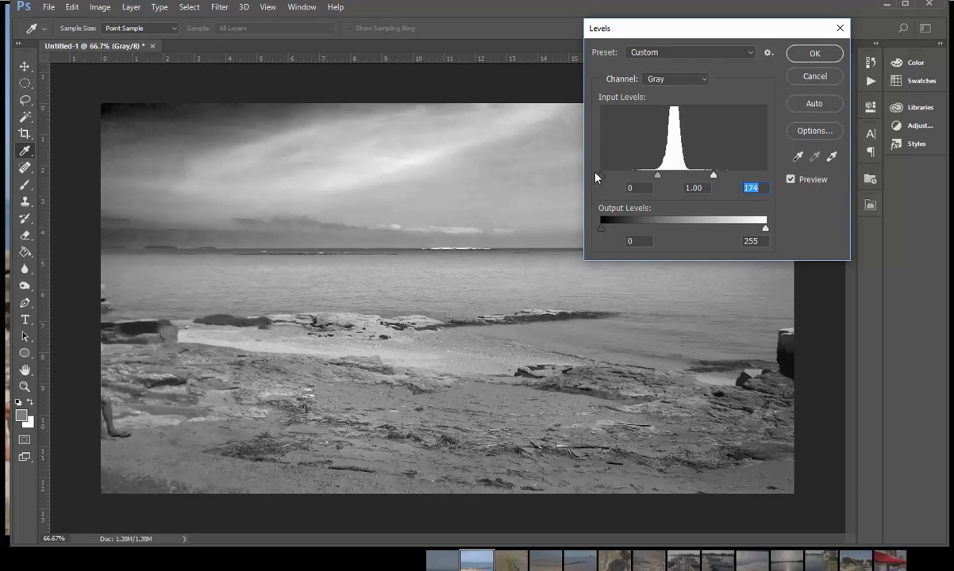
pyautogui.moveTo(609, 179); pyautogui.dragTo(645, 177)
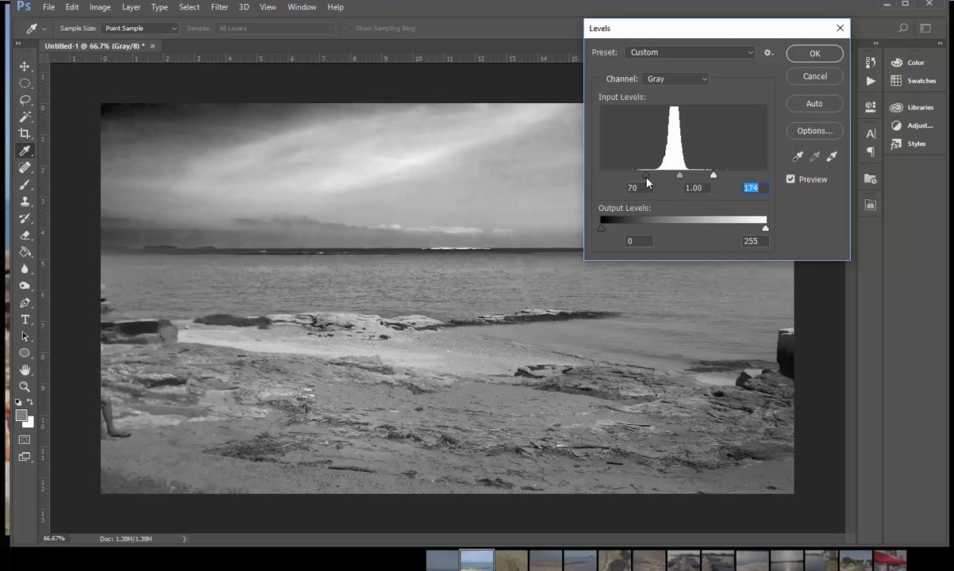
pyautogui.moveTo(711, 176)
pyautogui.mouseDown()
pyautogui.moveTo(650, 178)
pyautogui.moveTo(697, 176)
pyautogui.mouseUp()
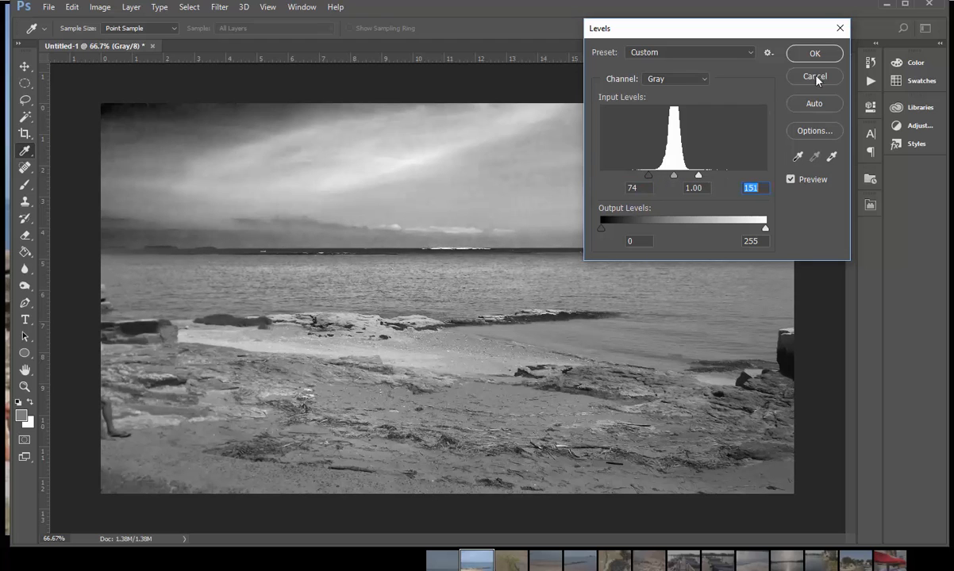
pyautogui.click(805, 52)
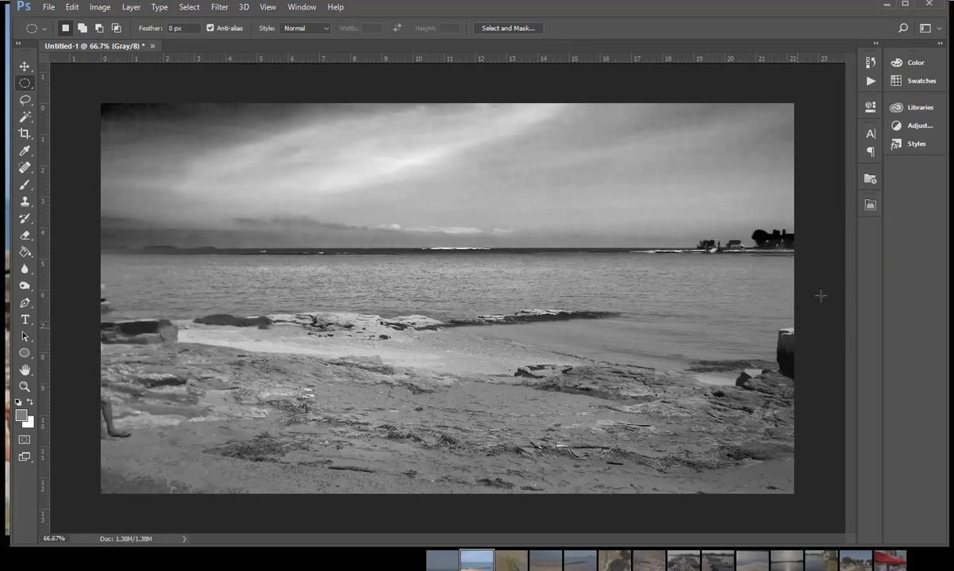
# Step: Compare the original pasted color photo with the edited black-and-white version by stepping back in the history and returning to the latest state
pyautogui.click(870, 62)
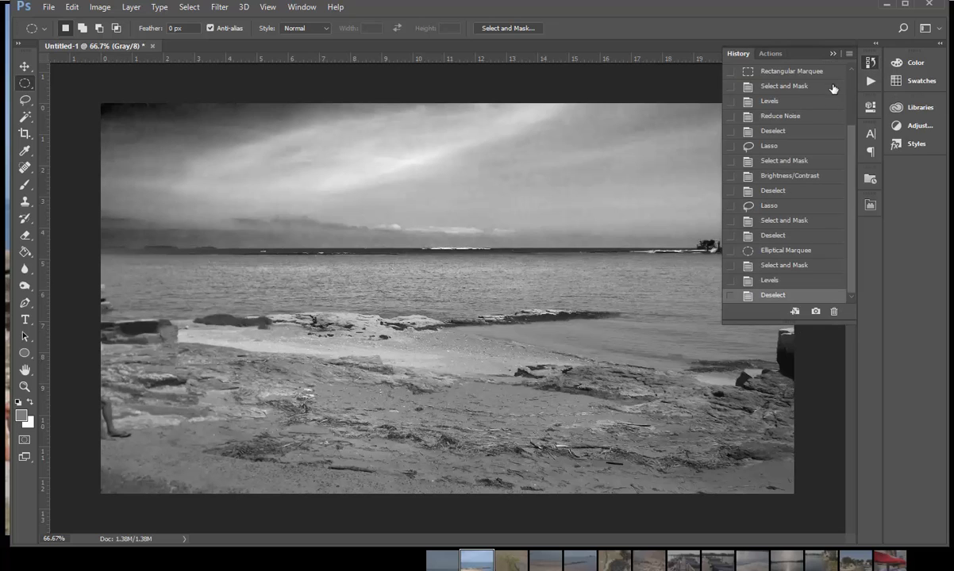
pyautogui.moveTo(852, 198); pyautogui.dragTo(853, 143)
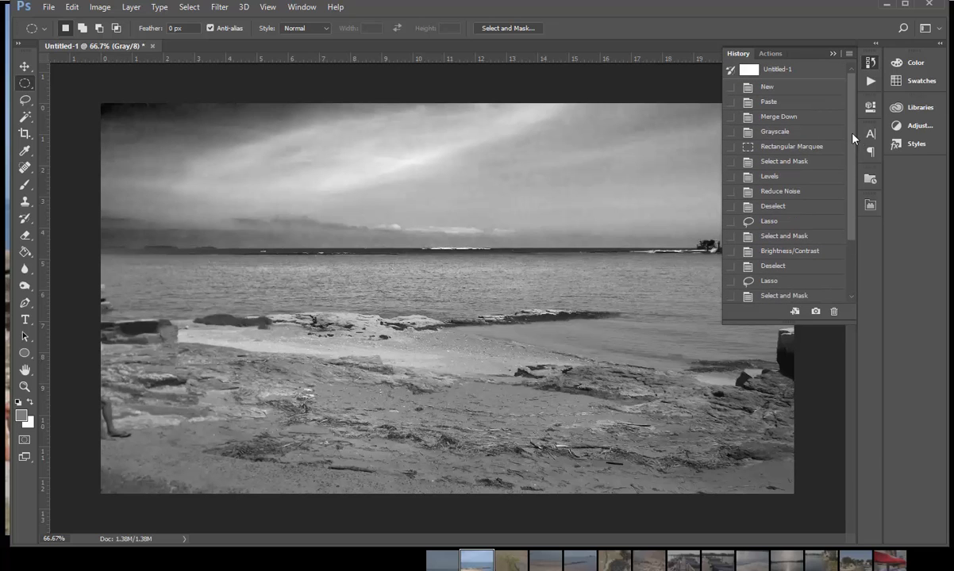
pyautogui.click(822, 104)
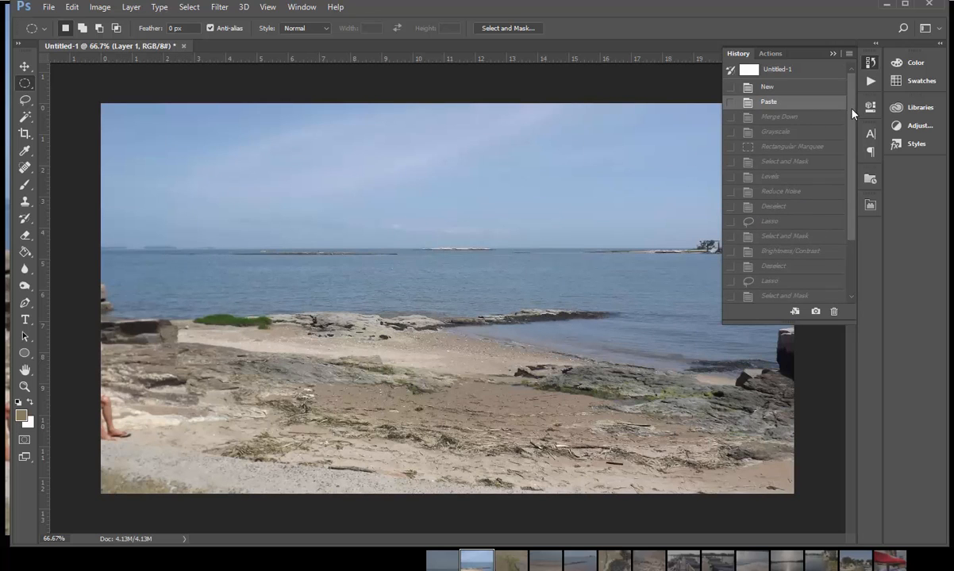
pyautogui.moveTo(852, 110); pyautogui.dragTo(858, 212)
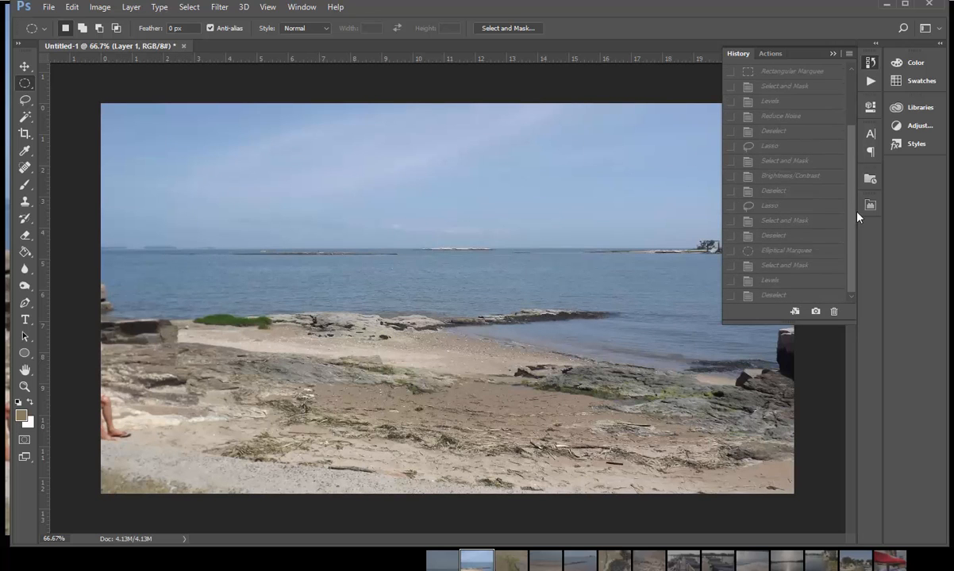
pyautogui.click(830, 298)
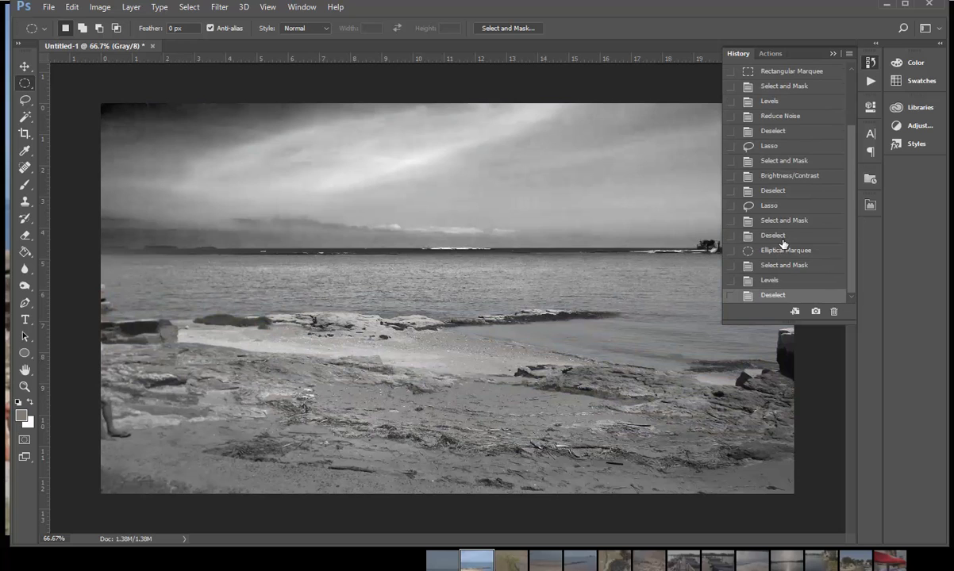
pyautogui.click(833, 53)
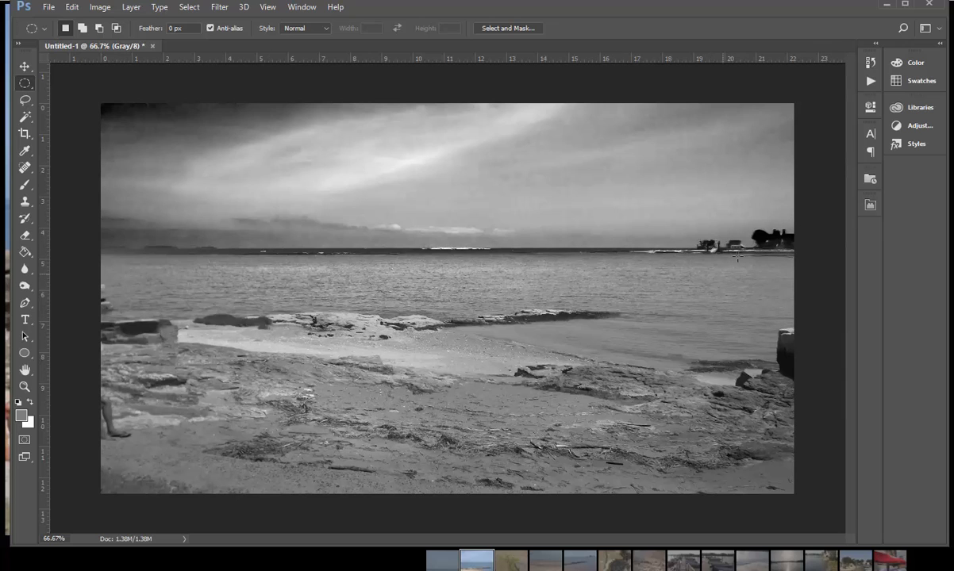
# Step: Review the before and after once more by revisiting the Paste history state and restoring the final Deselect state
pyautogui.click(870, 62)
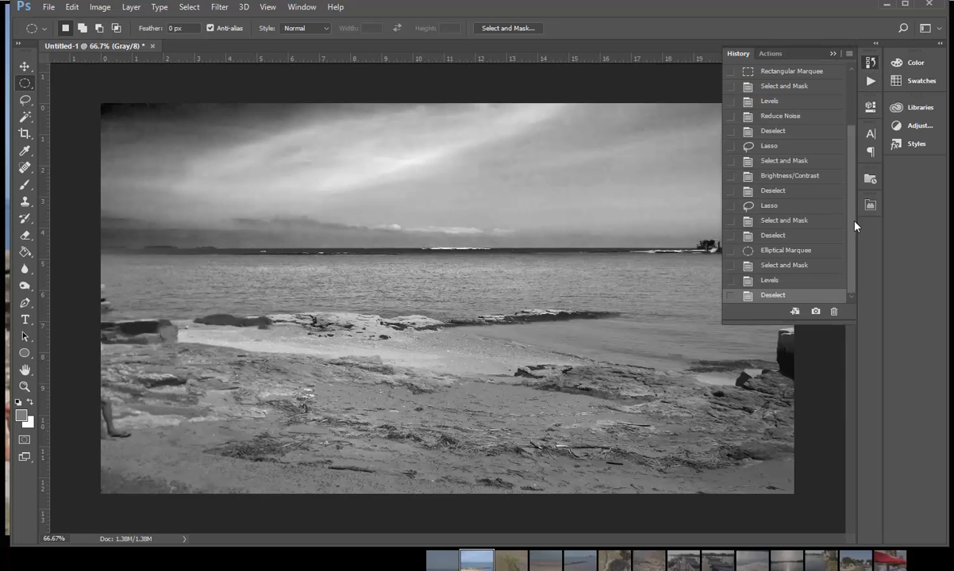
pyautogui.scroll(2, 848, 178)
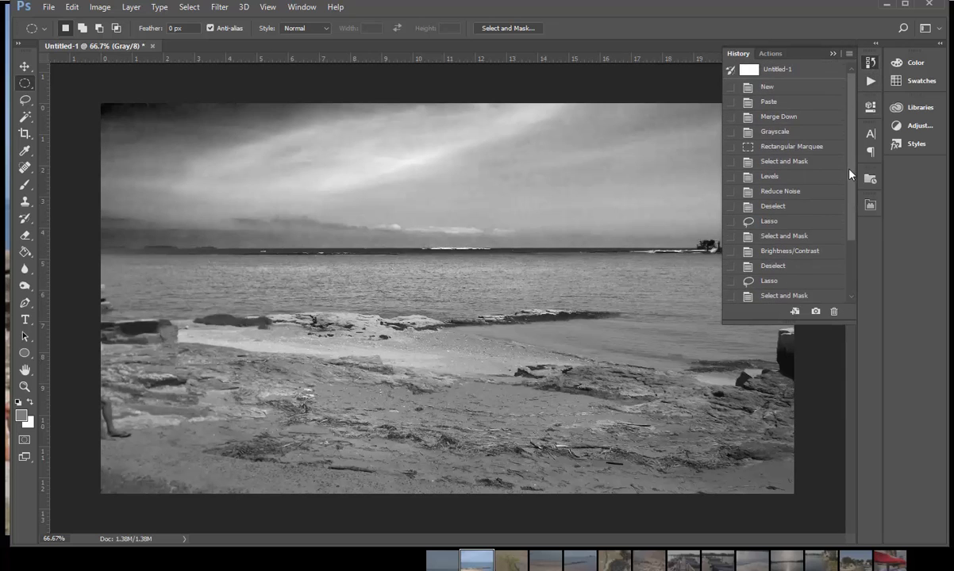
pyautogui.click(774, 102)
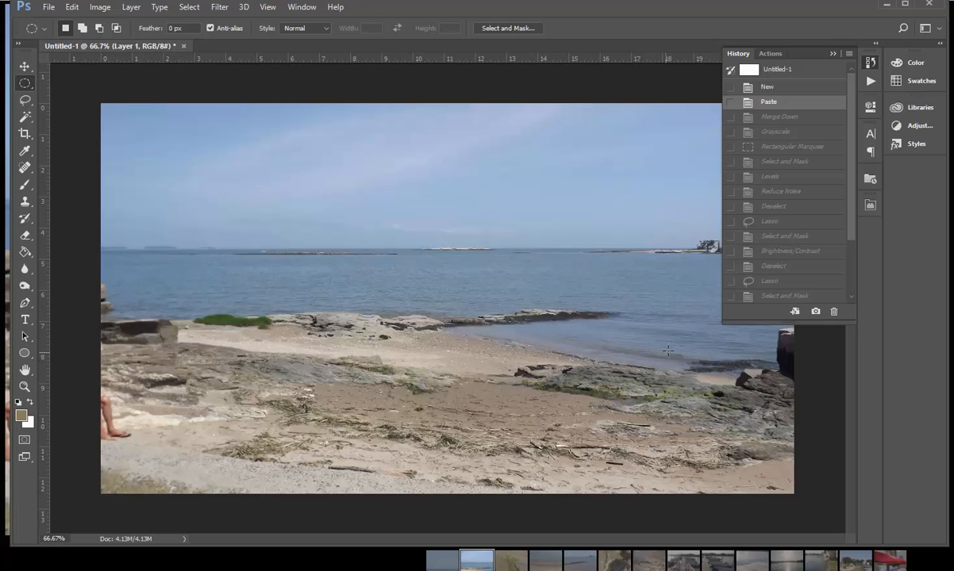
pyautogui.moveTo(855, 220); pyautogui.dragTo(862, 298)
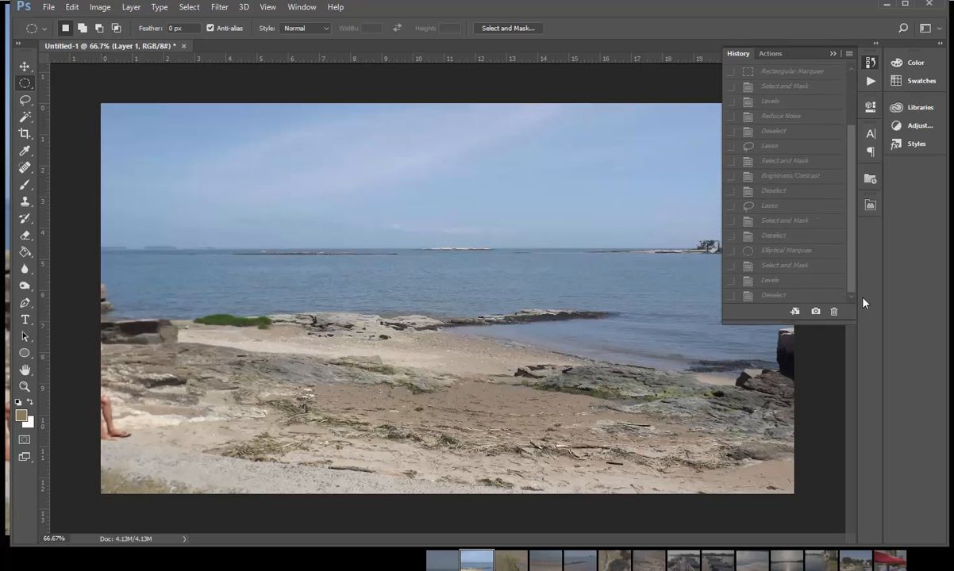
pyautogui.click(833, 296)
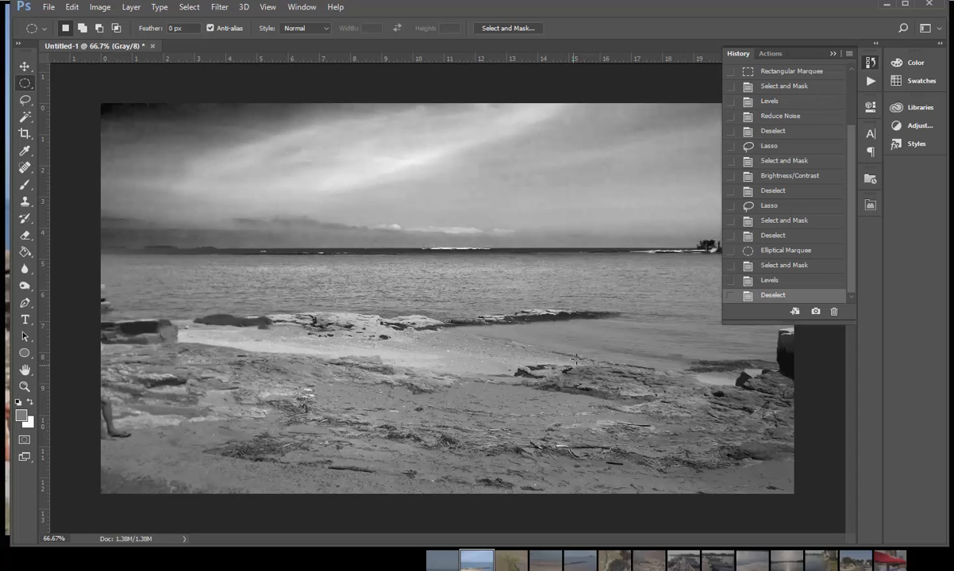
# Step: Collapse the History list and browse the web photo gallery to the seventh photo, showing sand, rocks and a blue hose
pyautogui.click(832, 54)
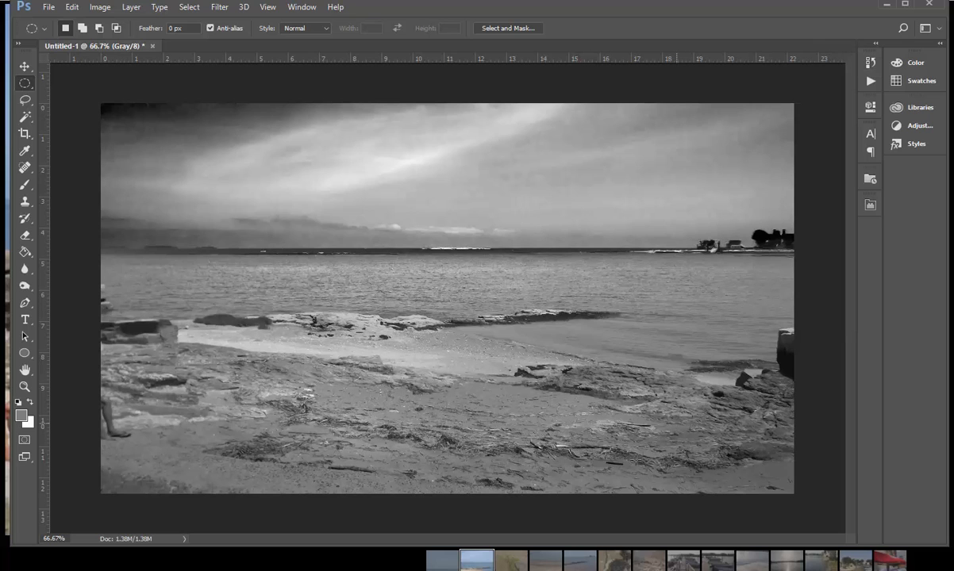
pyautogui.click(517, 563)
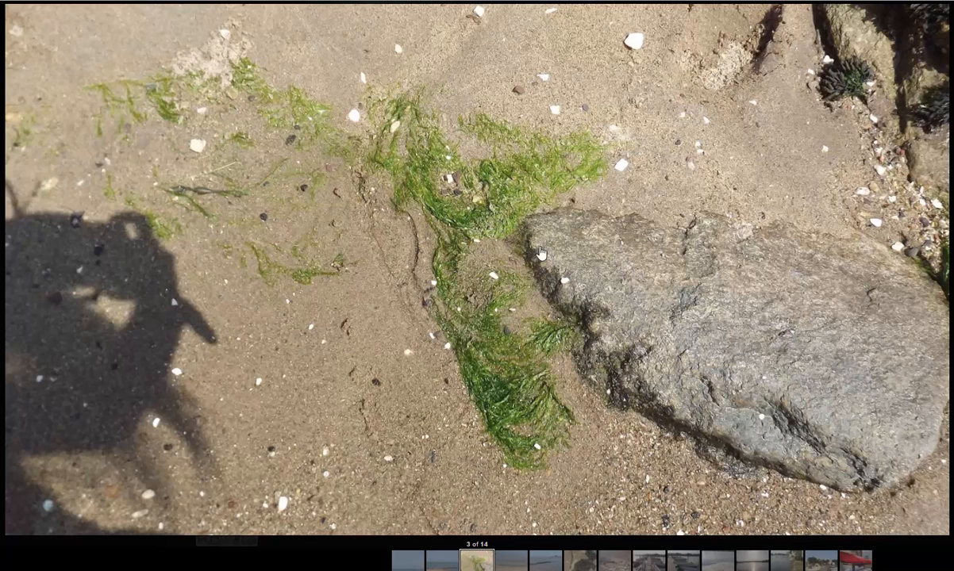
pyautogui.click(520, 568)
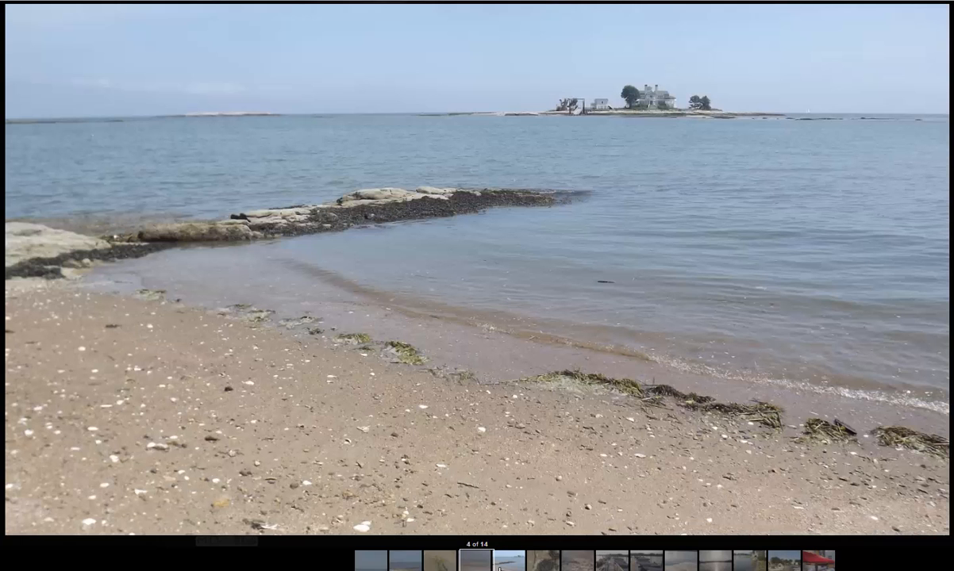
pyautogui.click(498, 568)
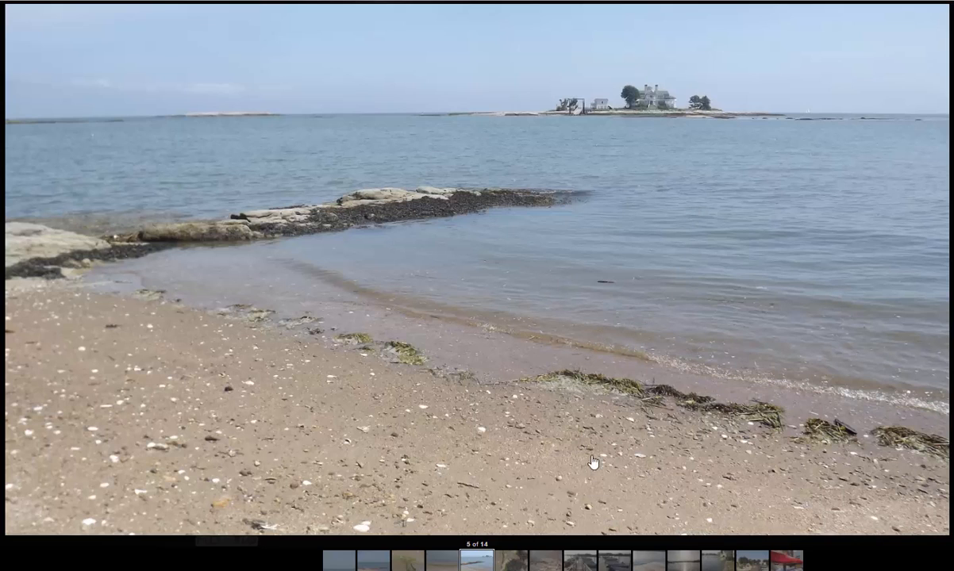
pyautogui.click(515, 562)
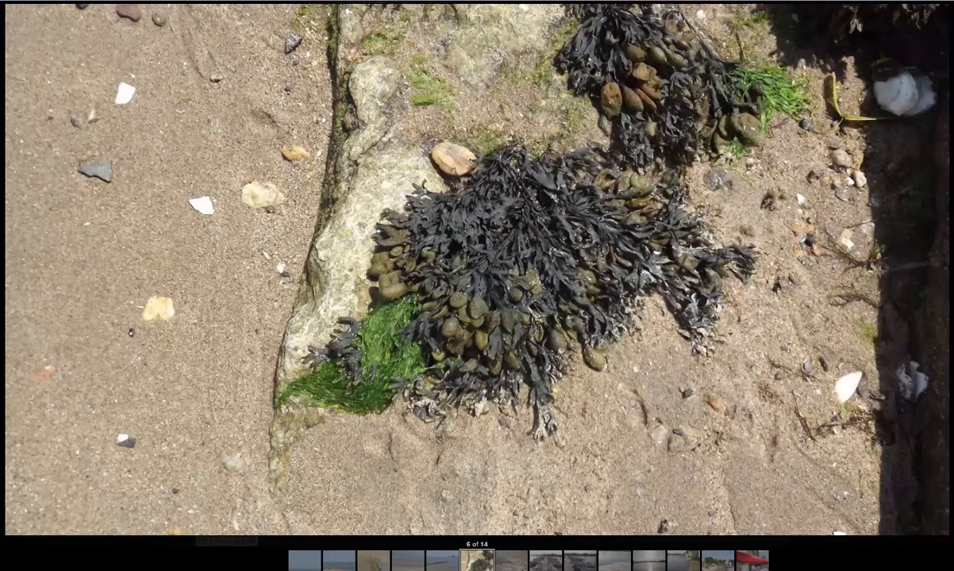
pyautogui.click(513, 561)
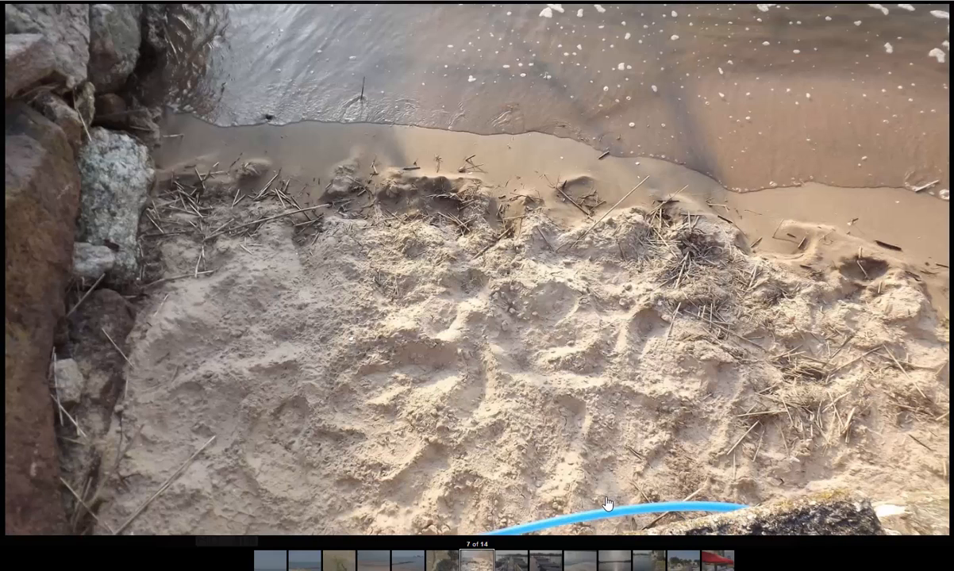
# Step: Copy the sand photo into a new 1600 x 902 px RGB document in Photoshop and merge the pasted layer down
pyautogui.rightClick(669, 404)
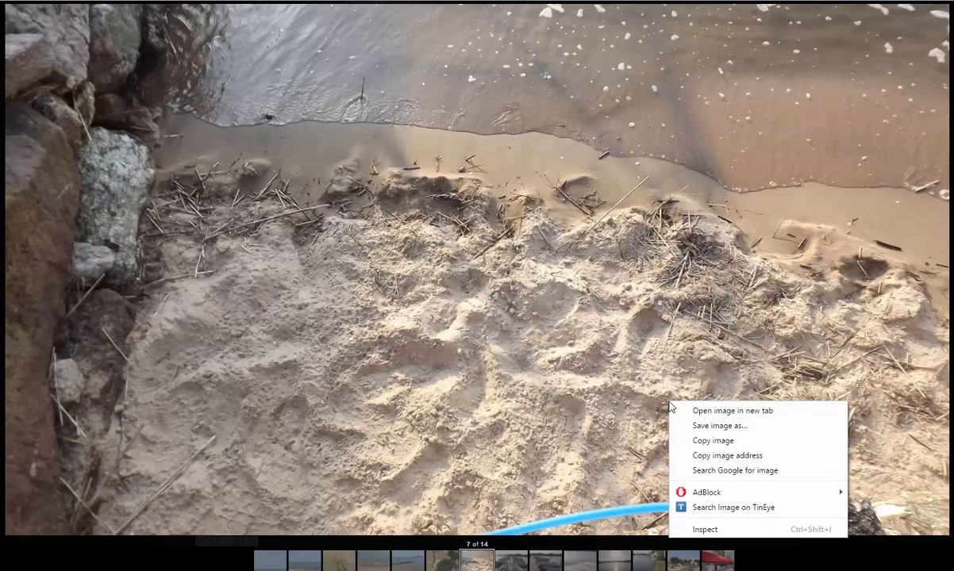
pyautogui.click(714, 441)
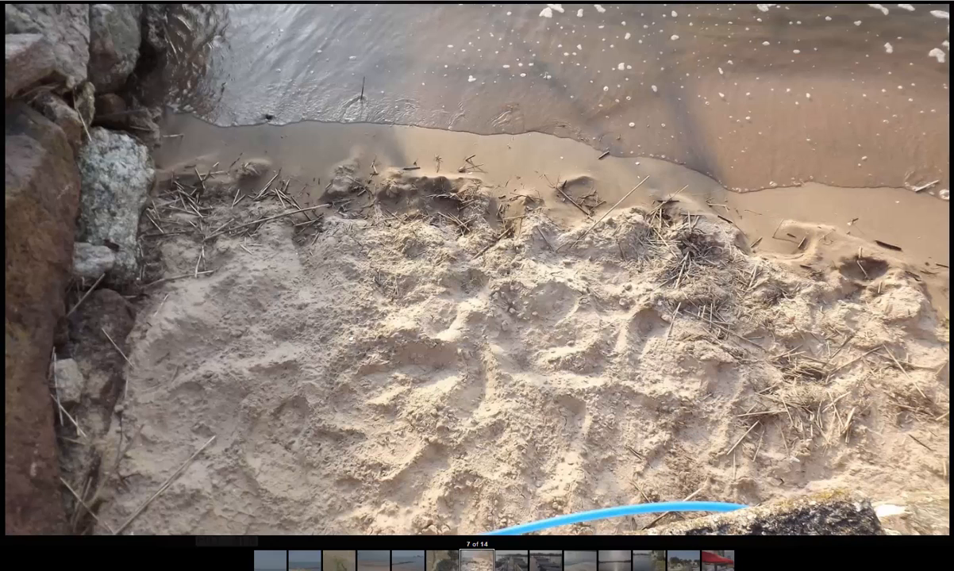
pyautogui.hotkey('alt', 'Tab')
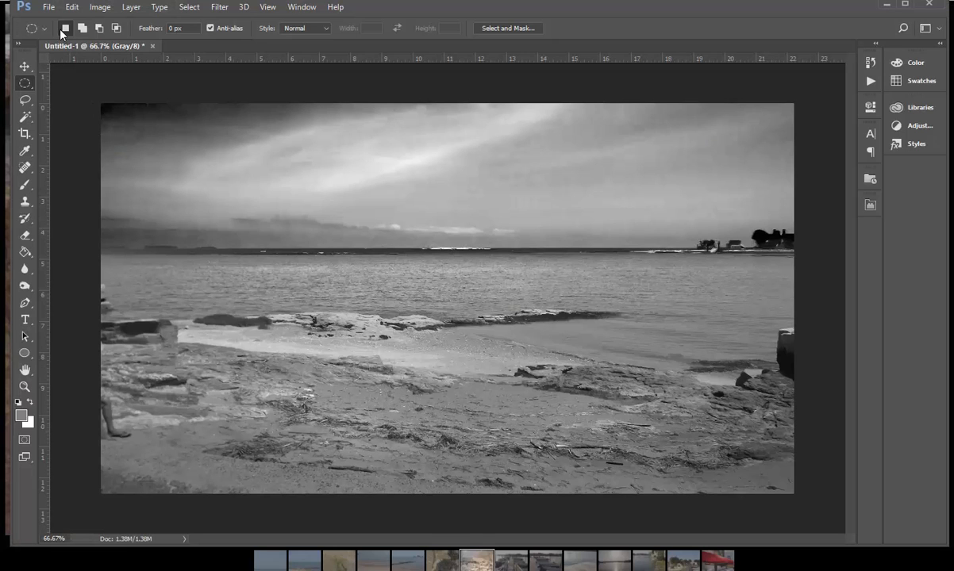
pyautogui.hotkey('ctrl', 'n')
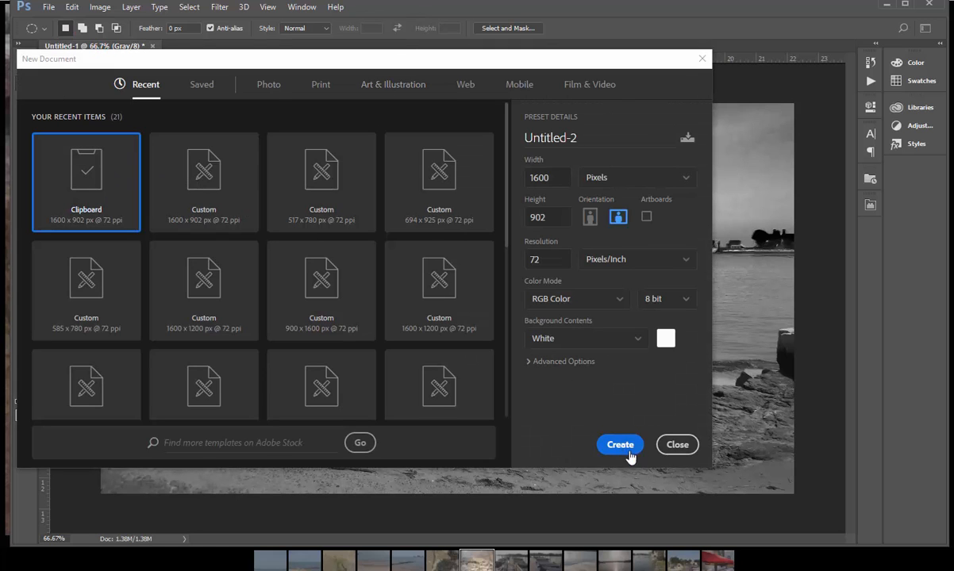
pyautogui.click(627, 449)
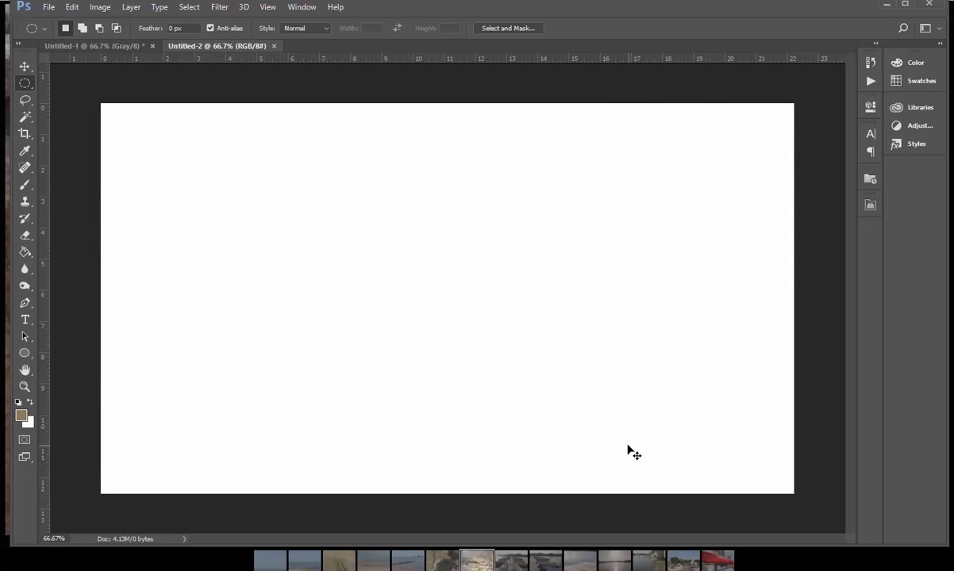
pyautogui.hotkey('ctrl', 'v')
pyautogui.hotkey('ctrl', 'e')
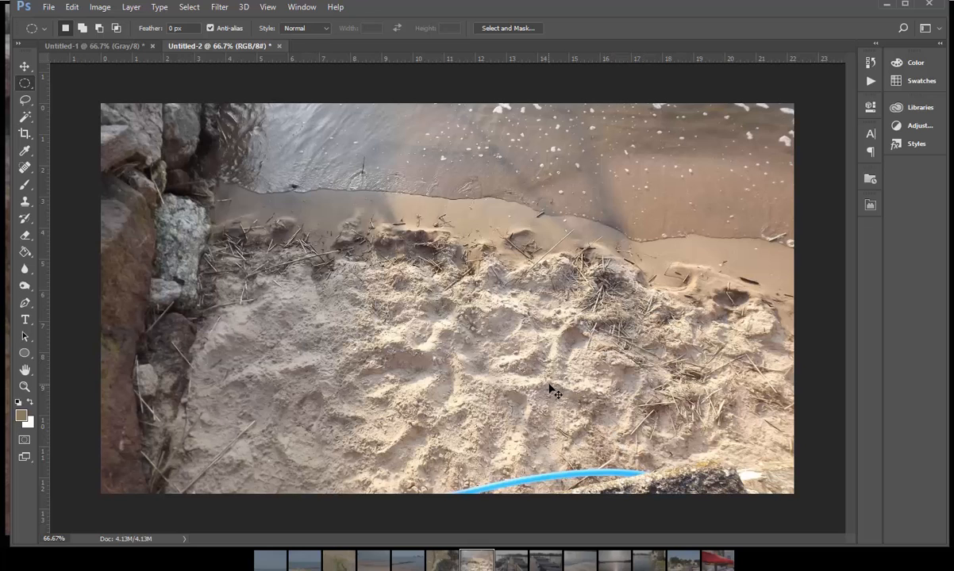
# Step: Clone nearby sand over the blue hose at the photo's lower edge using the Clone Stamp with a soft 99 px brush
pyautogui.click(25, 203)
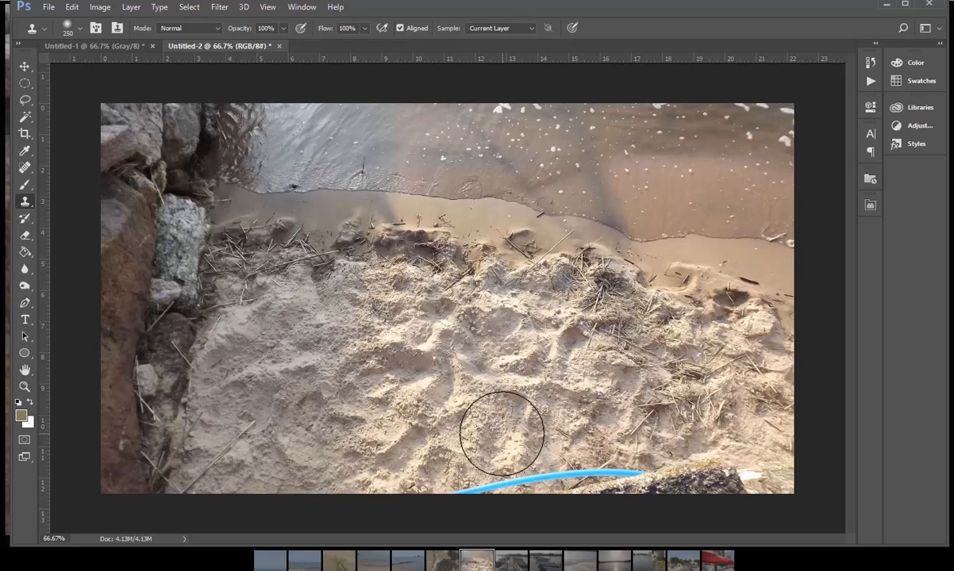
pyautogui.click(79, 29)
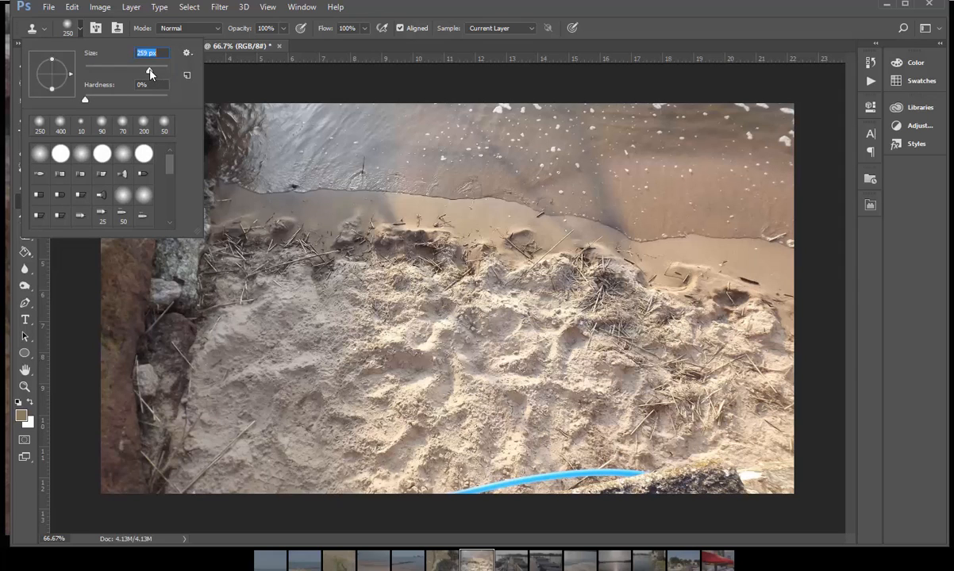
pyautogui.moveTo(141, 74); pyautogui.dragTo(124, 73)
pyautogui.keyDown('alt'); pyautogui.click(518, 453); pyautogui.keyUp('alt')
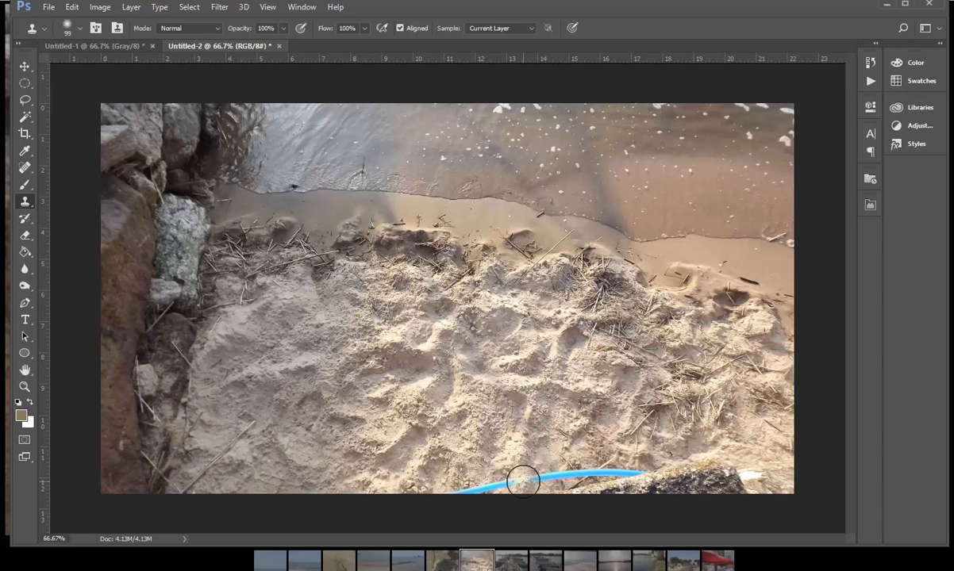
pyautogui.moveTo(523, 481)
pyautogui.mouseDown()
pyautogui.moveTo(460, 489)
pyautogui.moveTo(523, 487)
pyautogui.moveTo(582, 470)
pyautogui.moveTo(760, 499)
pyautogui.moveTo(714, 492)
pyautogui.mouseUp()
pyautogui.hotkey('ctrl', 'z')
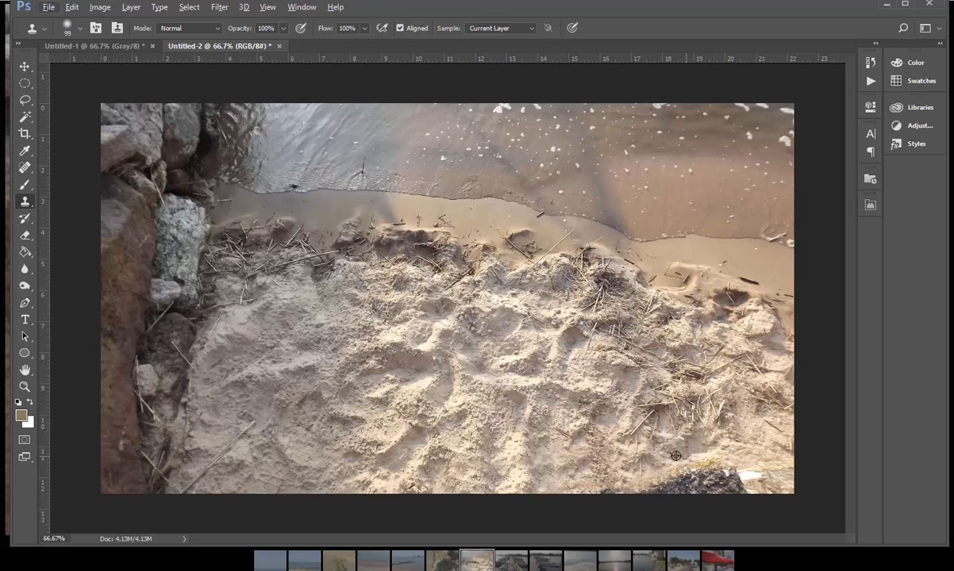
# Step: Touch up the cloned sand beside the dark rock with fresh Clone Stamp samples from the surrounding sand
pyautogui.keyDown('alt'); pyautogui.click(479, 445); pyautogui.keyUp('alt')
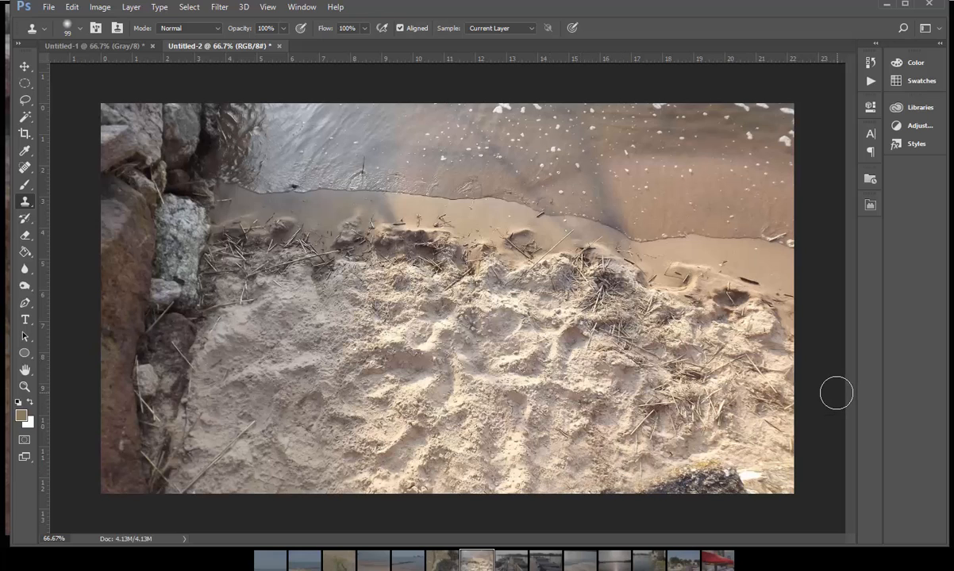
pyautogui.keyDown('alt'); pyautogui.click(643, 458); pyautogui.keyUp('alt')
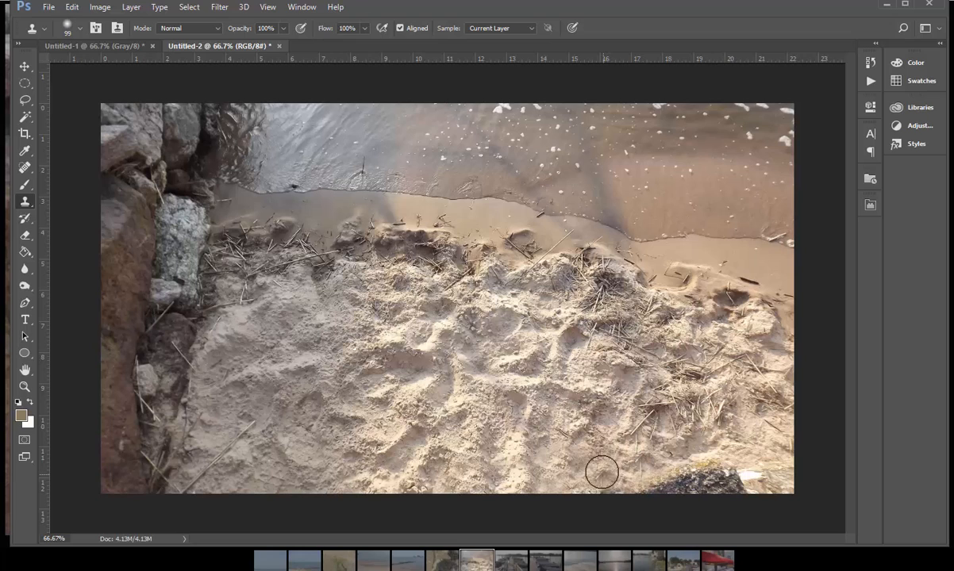
pyautogui.click(603, 458)
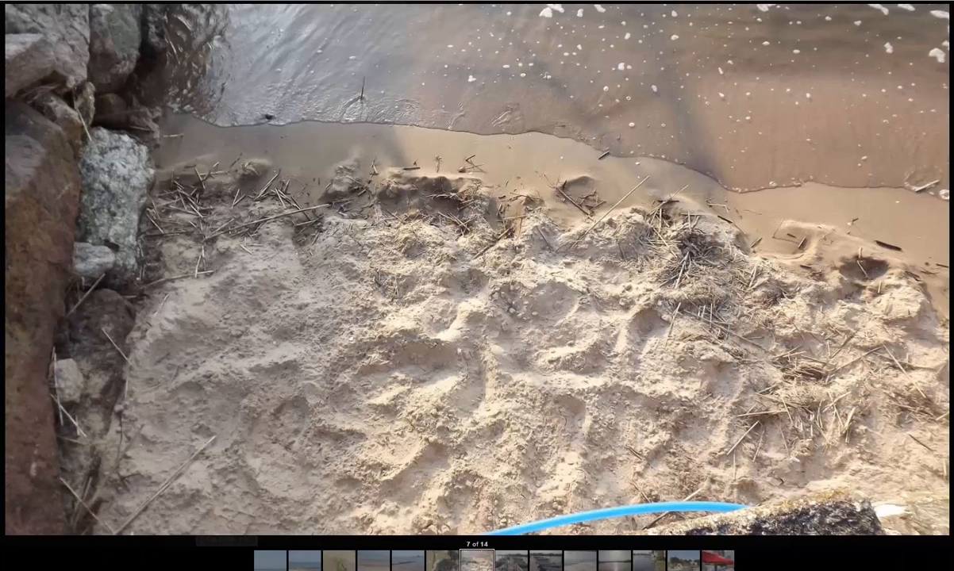
# Step: Copy the gallery's eighth photo, showing the boat dock, and switch back to Photoshop
pyautogui.press('Right')
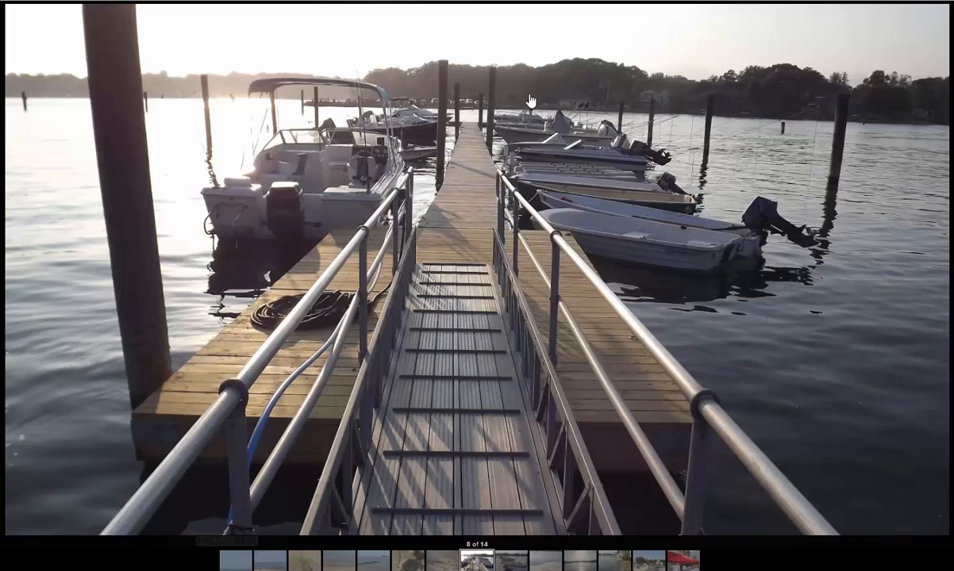
pyautogui.rightClick(768, 207)
pyautogui.click(801, 238)
pyautogui.moveTo(952, 45)
pyautogui.mouseDown()
pyautogui.moveTo(520, 28)
pyautogui.moveTo(501, 8)
pyautogui.mouseUp()
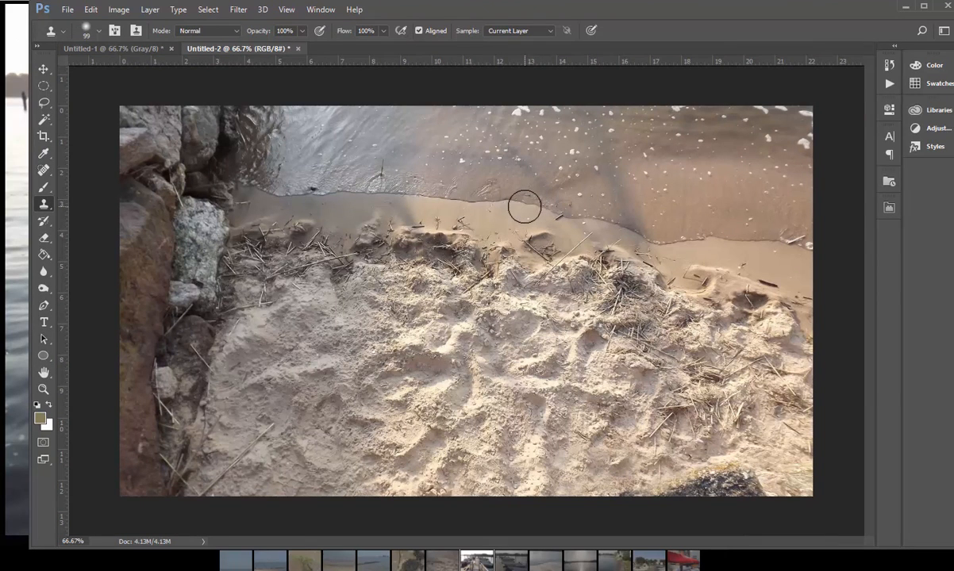
# Step: Paste the copied dock photo into a new document and merge it into the background
pyautogui.hotkey('ctrl', 'n')
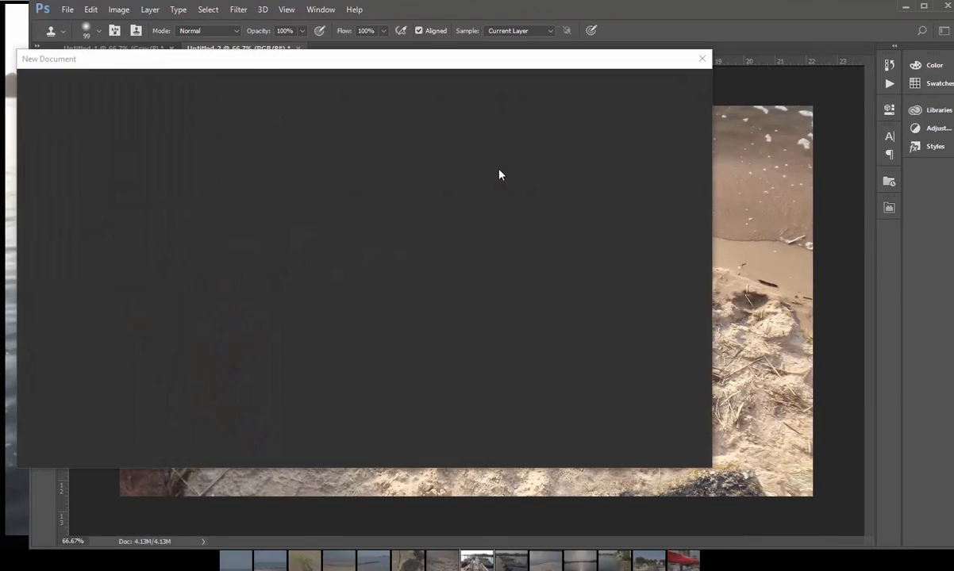
pyautogui.click(619, 444)
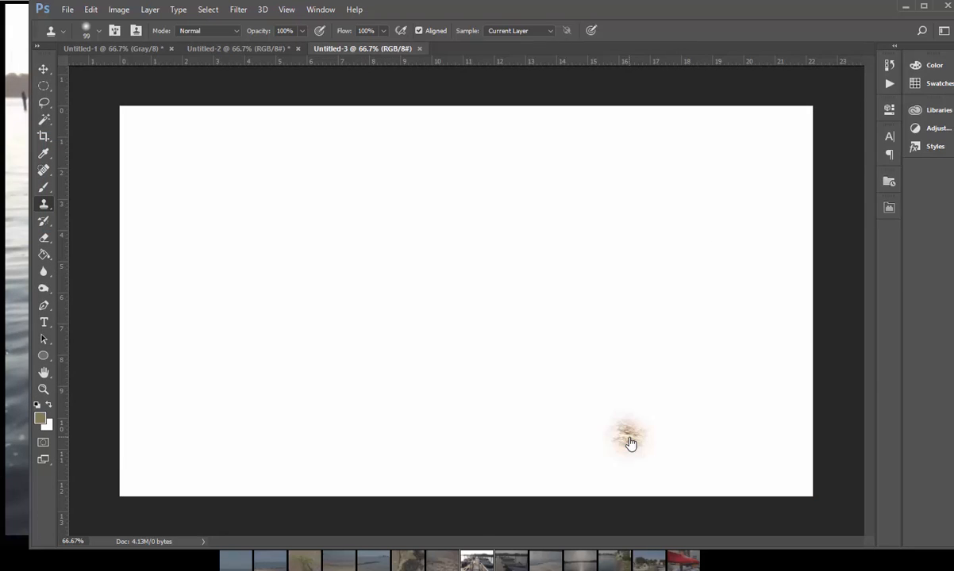
pyautogui.hotkey('ctrl', 'v')
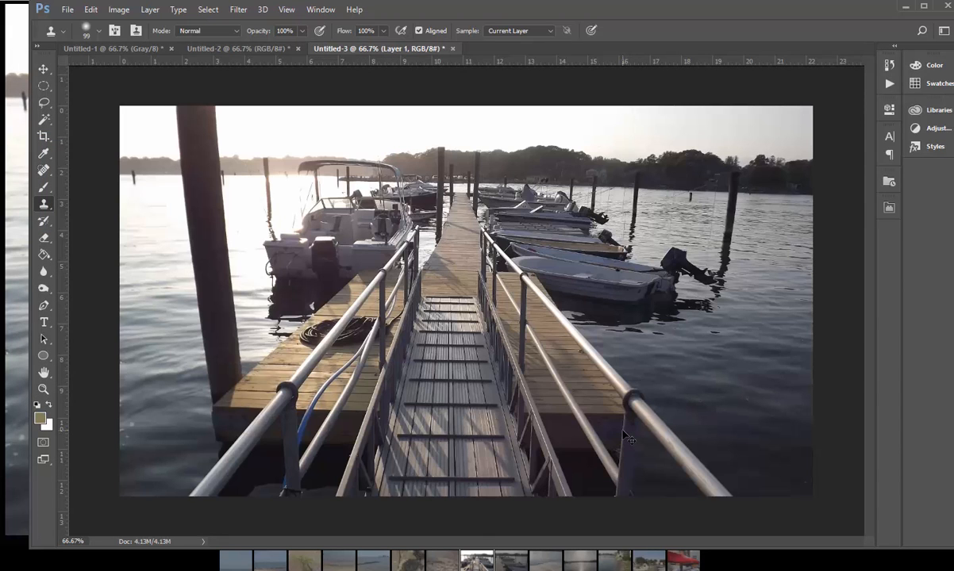
pyautogui.hotkey('ctrl', 'e')
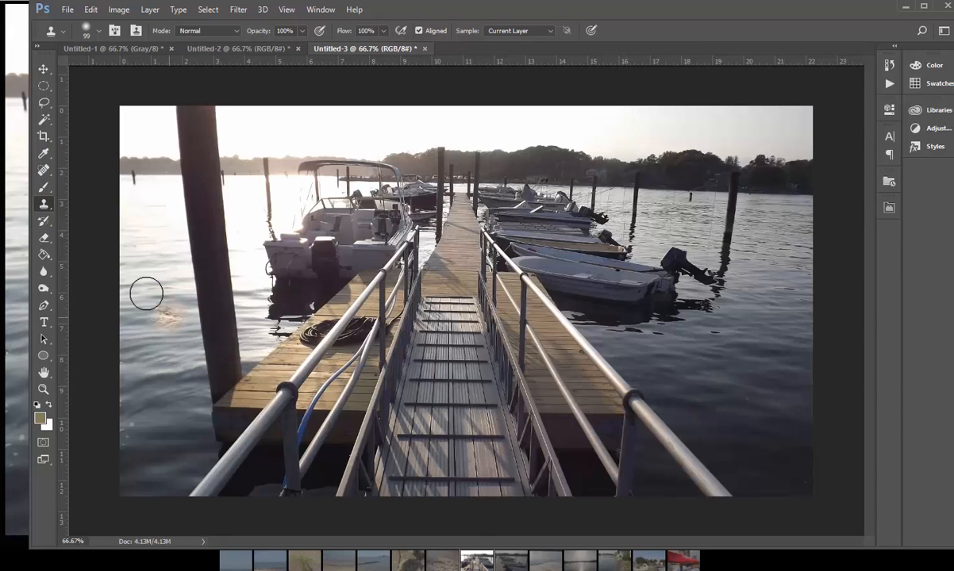
# Step: Crop the dock photo to the walkway and nearest boats, about 15.8 by 8.6 in, removing the sky, tree line and outer sides
pyautogui.click(45, 138)
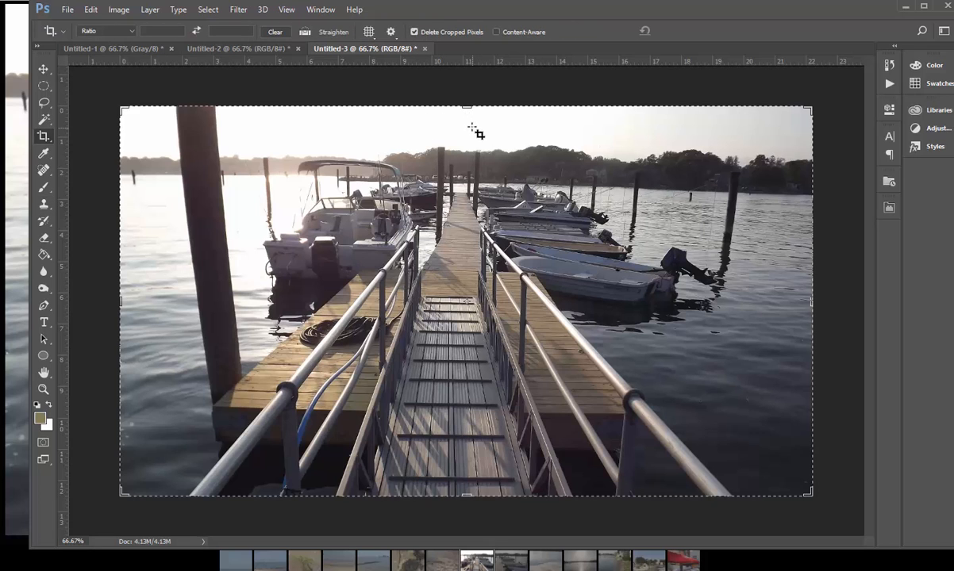
pyautogui.moveTo(467, 107); pyautogui.dragTo(468, 148)
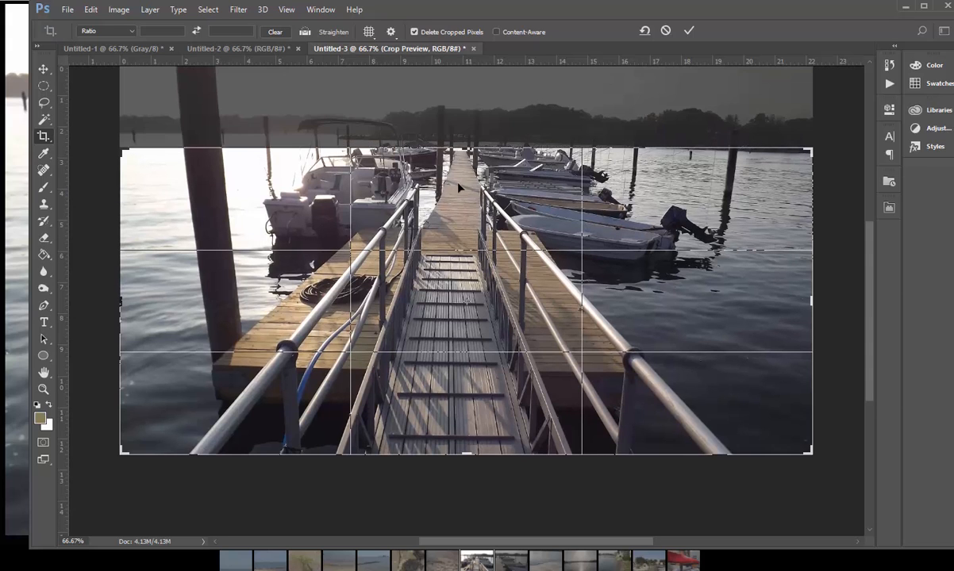
pyautogui.moveTo(122, 305); pyautogui.dragTo(148, 311)
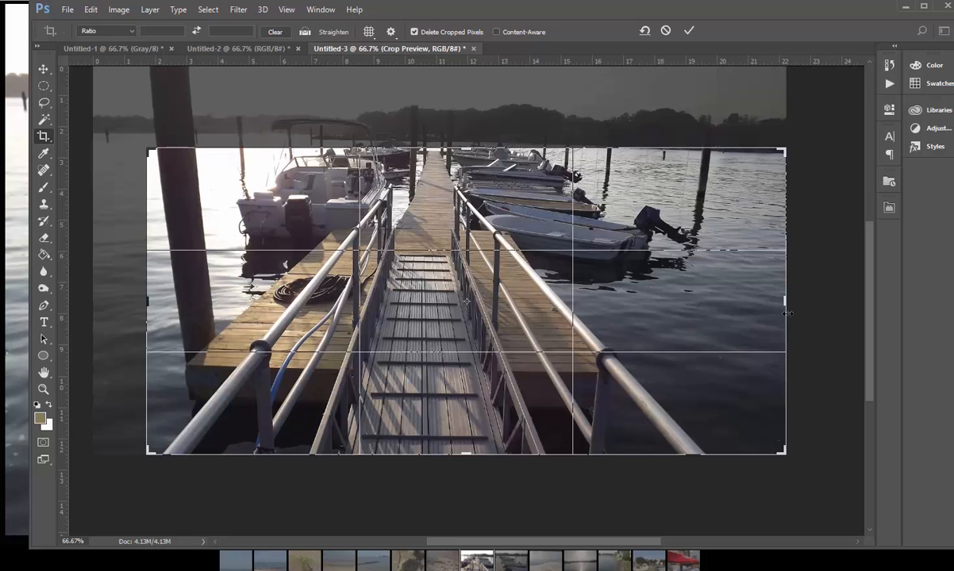
pyautogui.moveTo(785, 312); pyautogui.dragTo(749, 302)
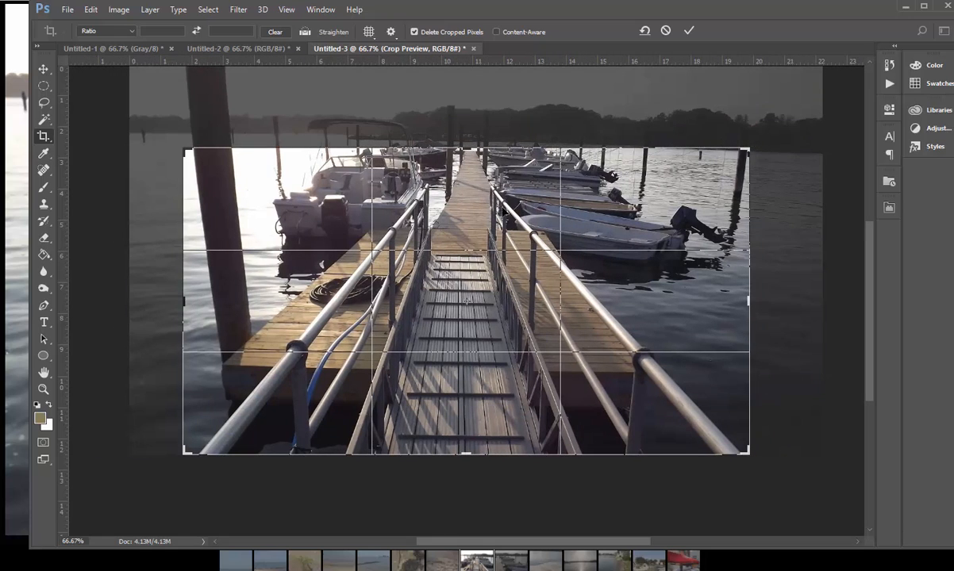
pyautogui.moveTo(468, 148); pyautogui.dragTo(466, 170)
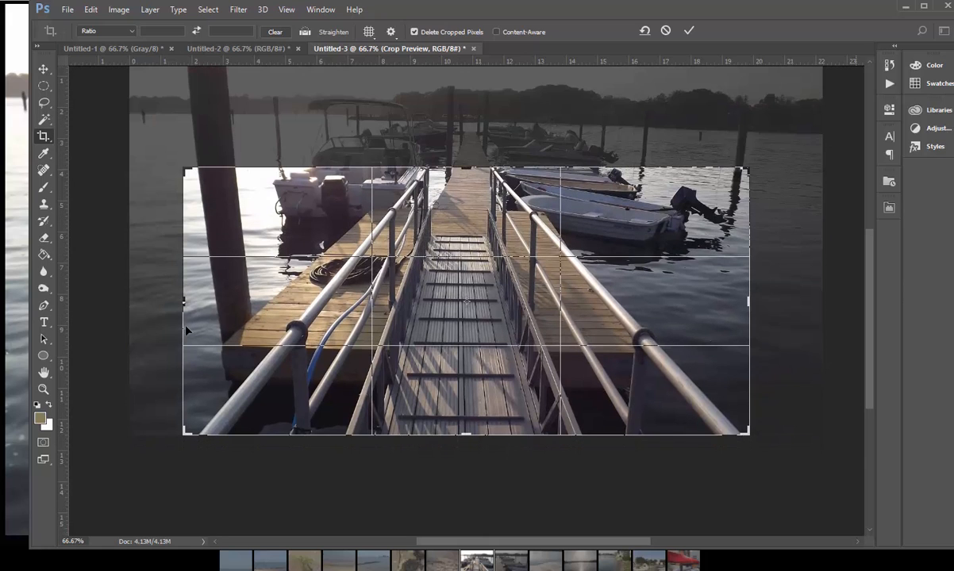
pyautogui.moveTo(182, 301); pyautogui.dragTo(197, 302)
pyautogui.moveTo(736, 302); pyautogui.dragTo(712, 278)
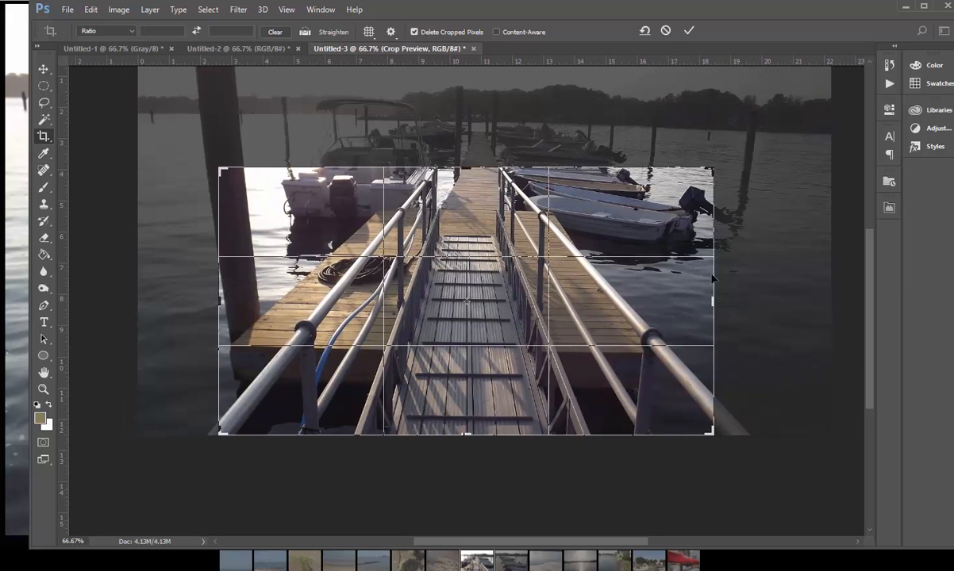
pyautogui.click(687, 31)
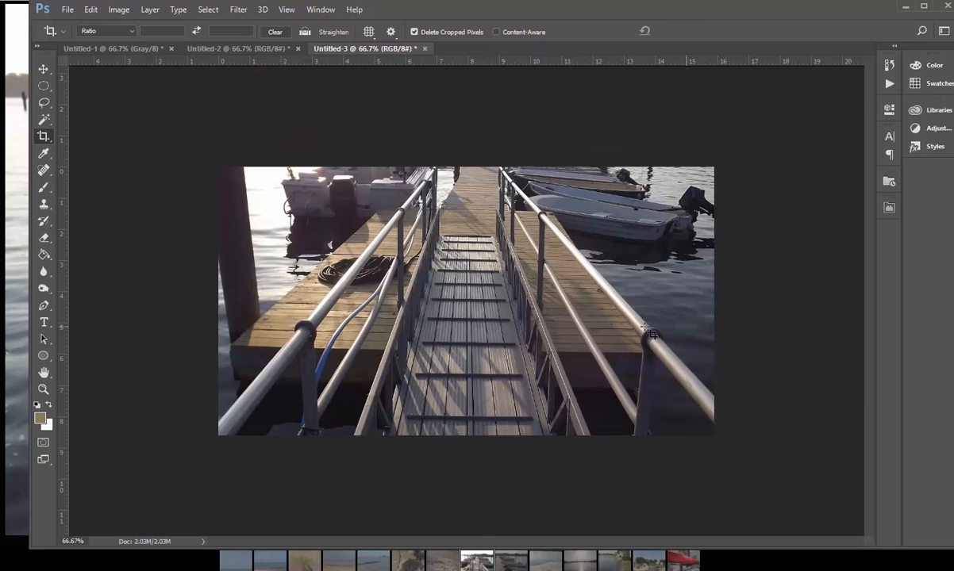
# Step: Lasso an oval area on the middle of the walkway planks and feather the selection by 29.8 px
pyautogui.click(43, 101)
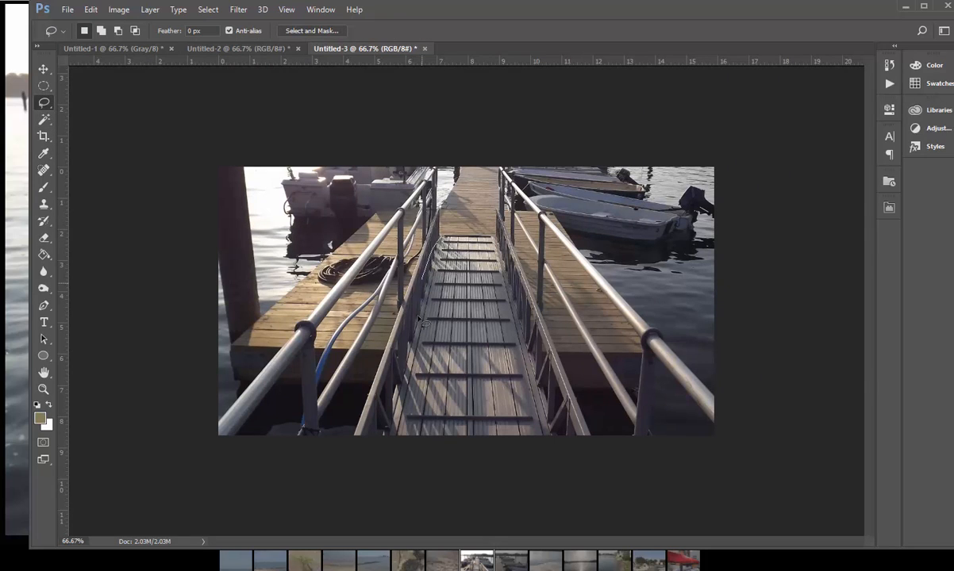
pyautogui.moveTo(418, 320)
pyautogui.mouseDown()
pyautogui.moveTo(424, 362)
pyautogui.moveTo(476, 373)
pyautogui.mouseUp()
pyautogui.moveTo(473, 251); pyautogui.dragTo(449, 238)
pyautogui.click(332, 31)
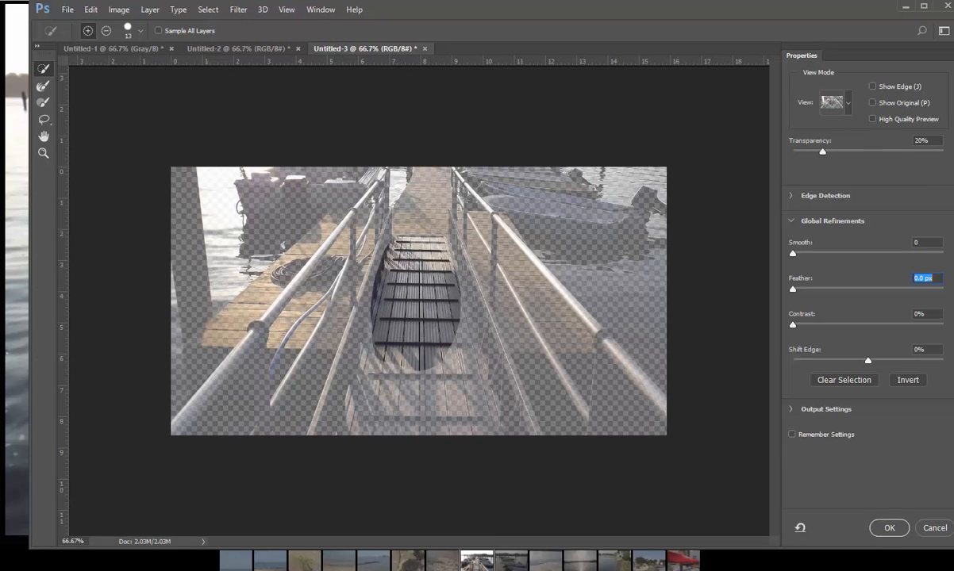
pyautogui.moveTo(868, 291); pyautogui.dragTo(864, 290)
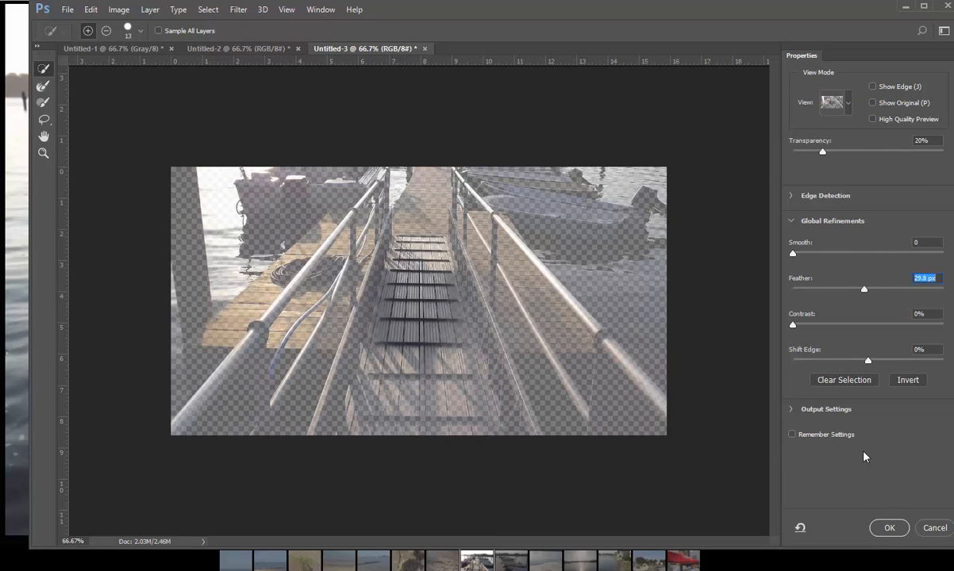
pyautogui.click(882, 529)
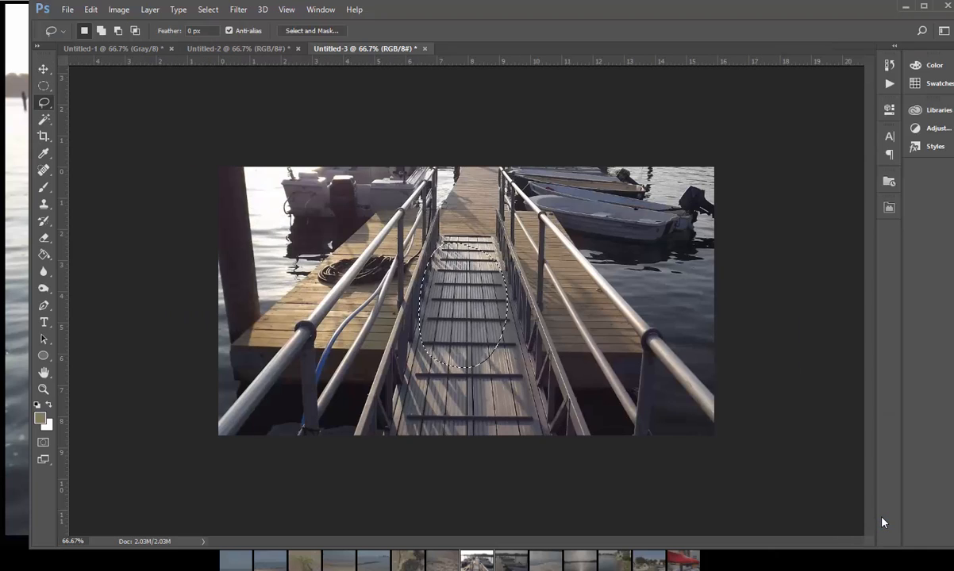
# Step: Apply a Levels adjustment to the selected walkway planks, with input black at 37 and input white at about 186
pyautogui.hotkey('ctrl', 'l')
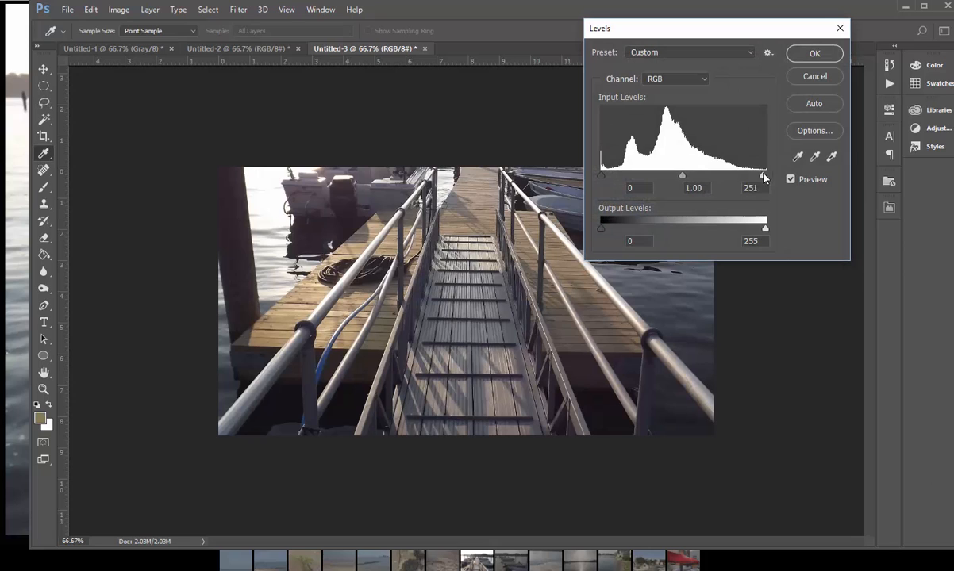
pyautogui.moveTo(764, 178); pyautogui.dragTo(735, 187)
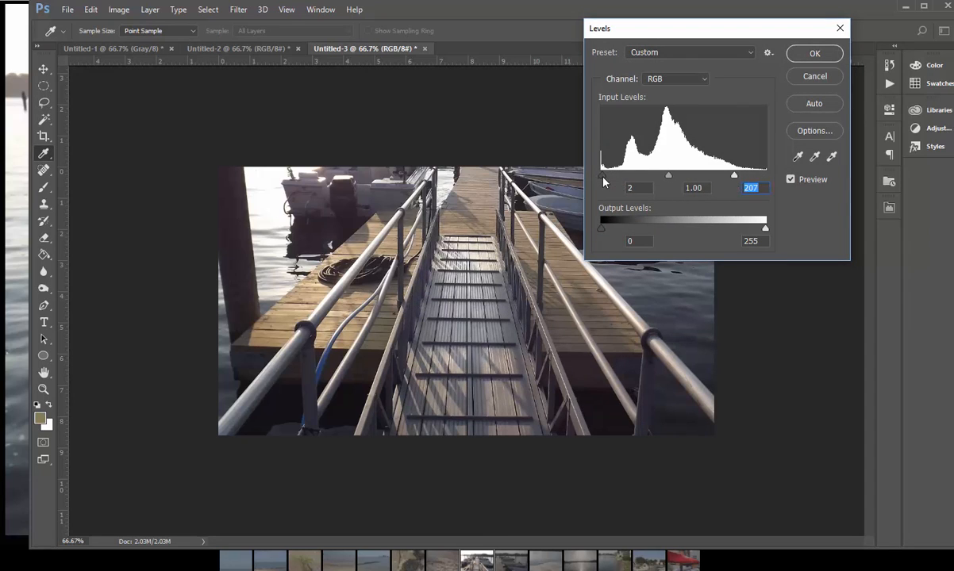
pyautogui.moveTo(603, 182); pyautogui.dragTo(626, 182)
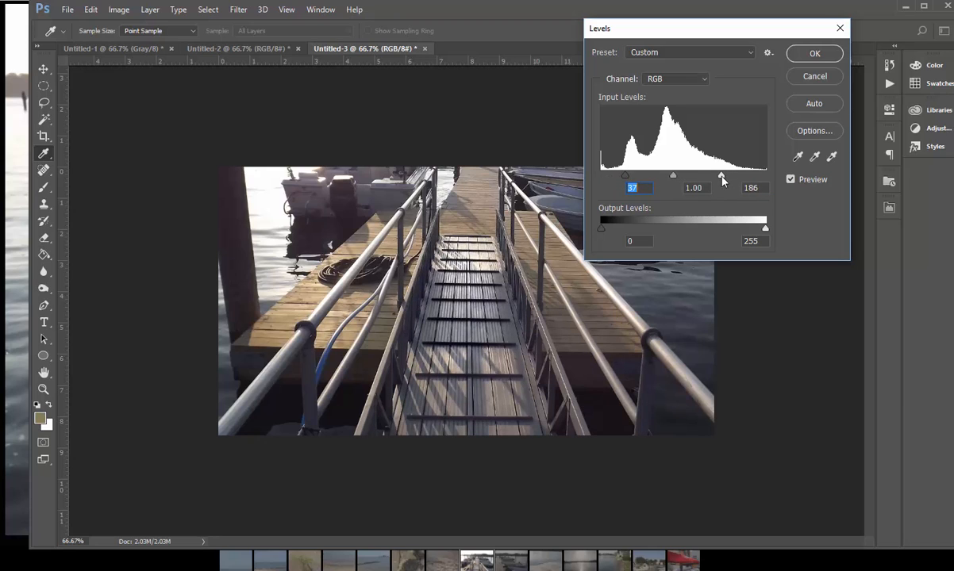
pyautogui.press('Tab')
pyautogui.press('Tab')
pyautogui.click(806, 53)
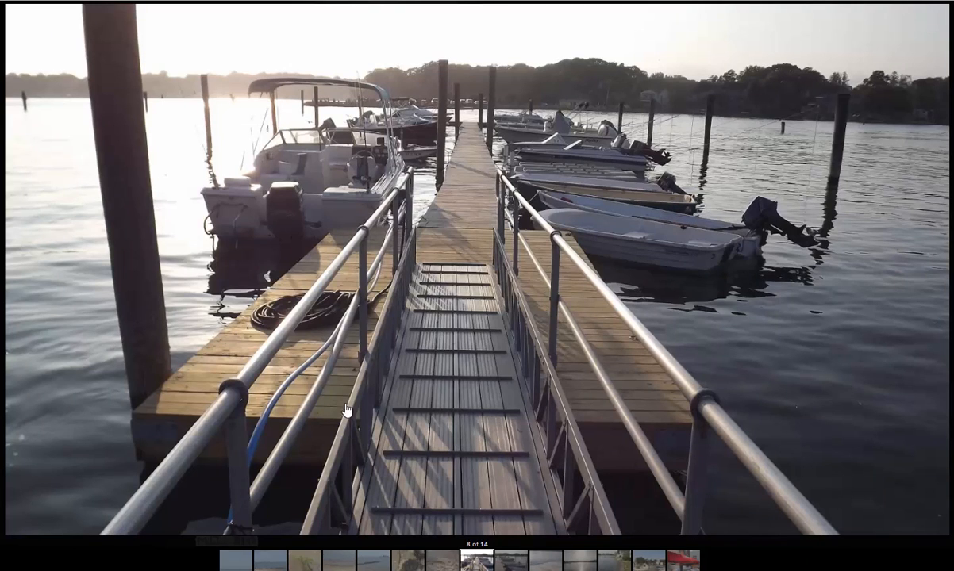
# Step: Look through the gallery's remaining photos, from the ninth to the fourteenth
pyautogui.click(626, 465)
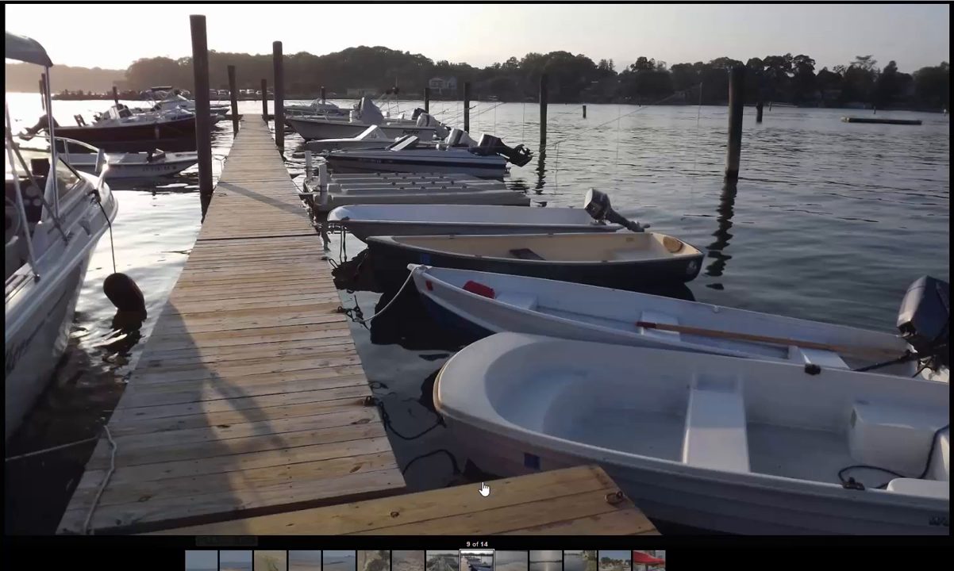
pyautogui.click(517, 560)
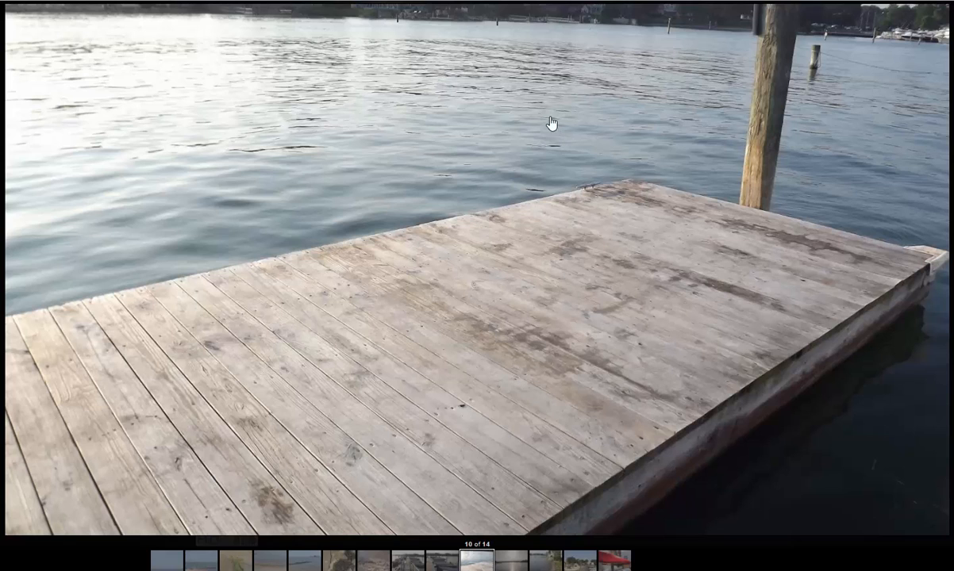
pyautogui.click(521, 568)
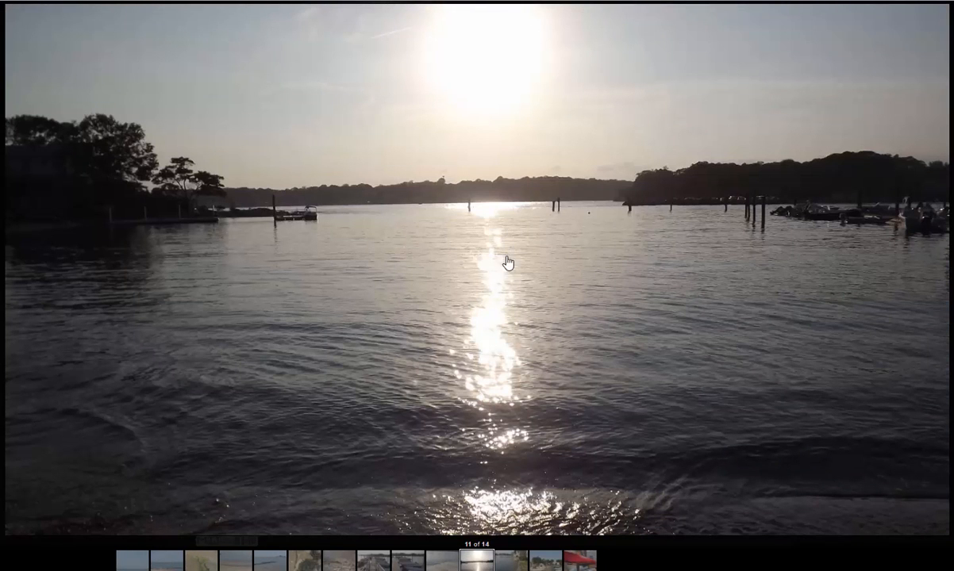
pyautogui.click(522, 559)
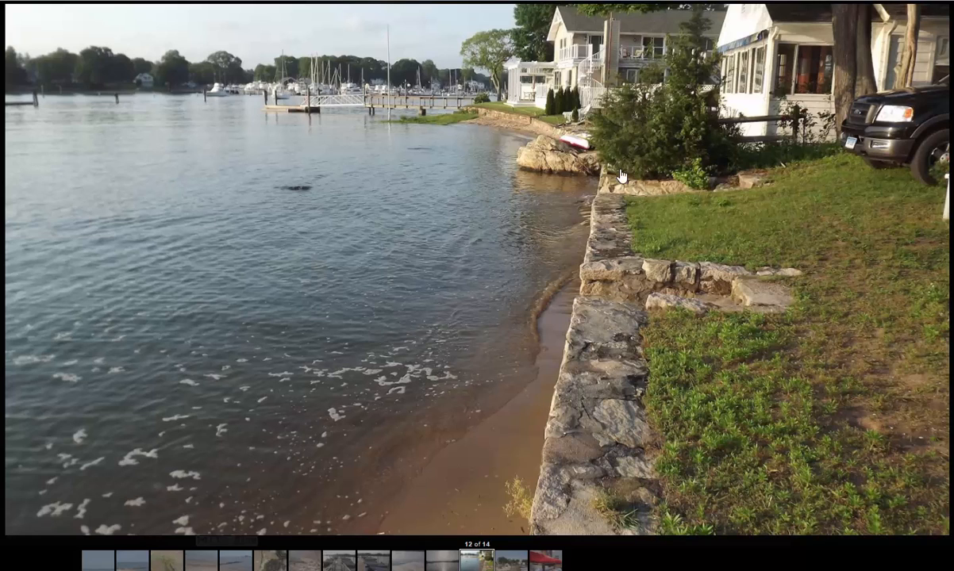
pyautogui.click(512, 560)
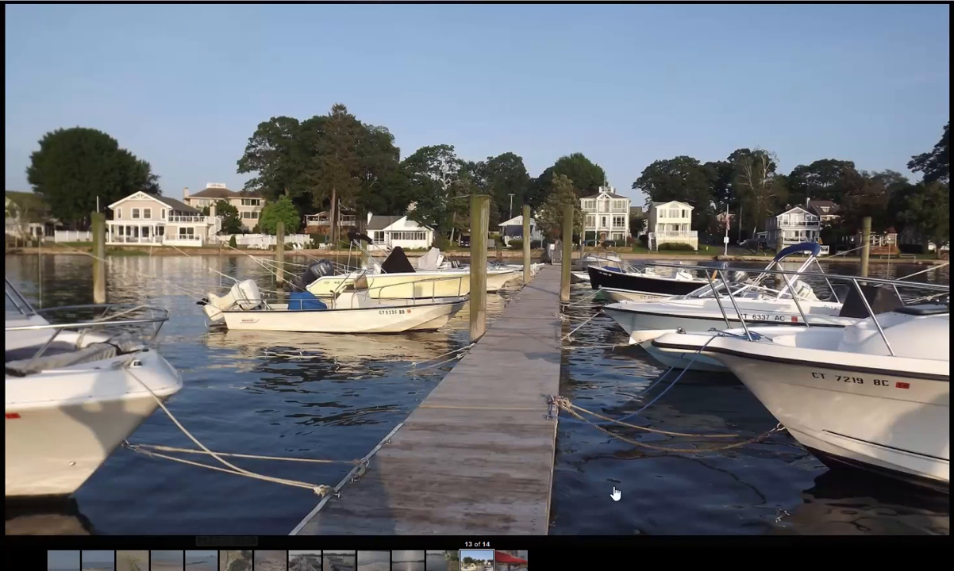
pyautogui.click(673, 491)
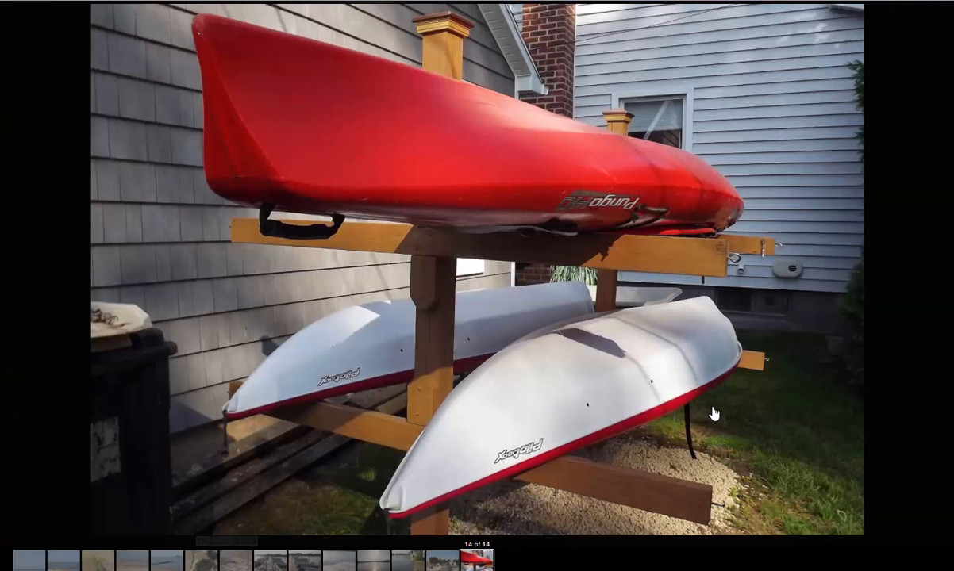